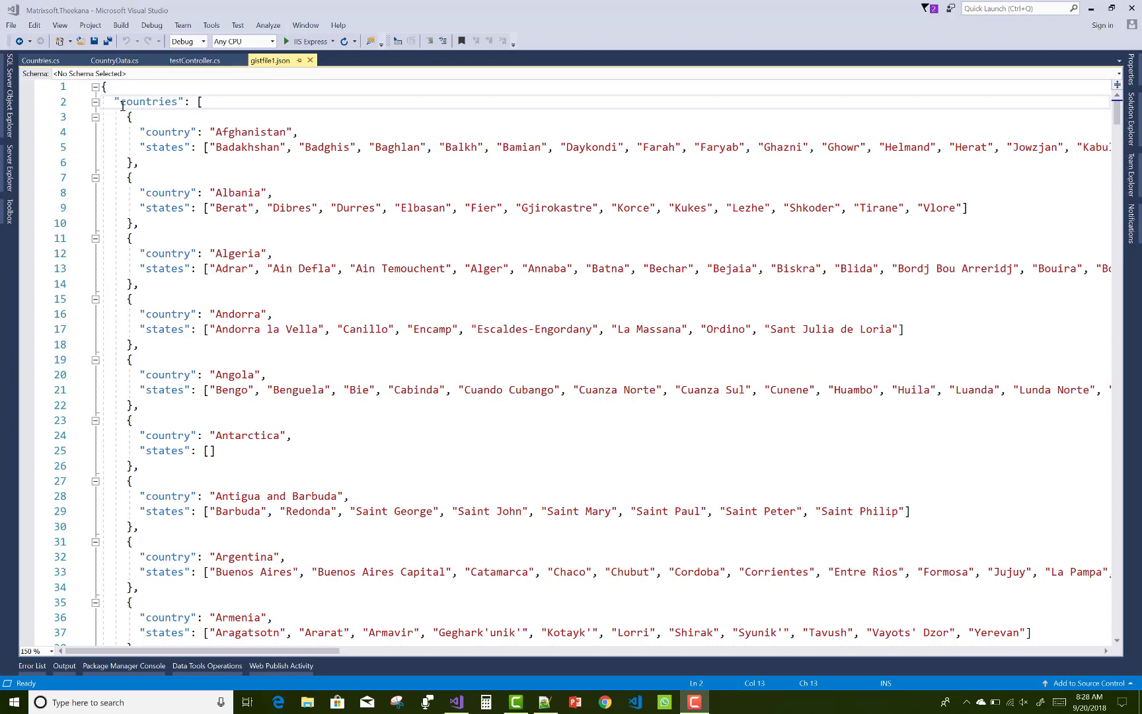
# Highlight the "countries" key in gistfile1.json
pyautogui.moveTo(118, 101); pyautogui.dragTo(179, 101)
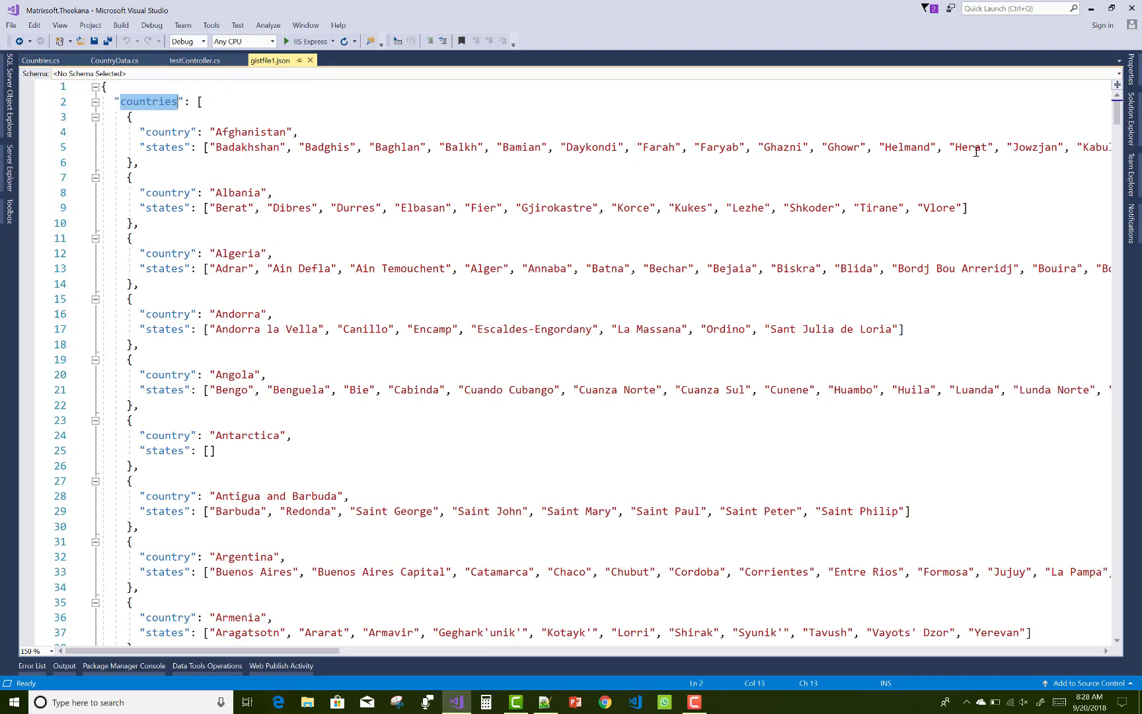
# Pin Solution Explorer beside the editor and highlight the Afghanistan country entry
pyautogui.click(1134, 122)
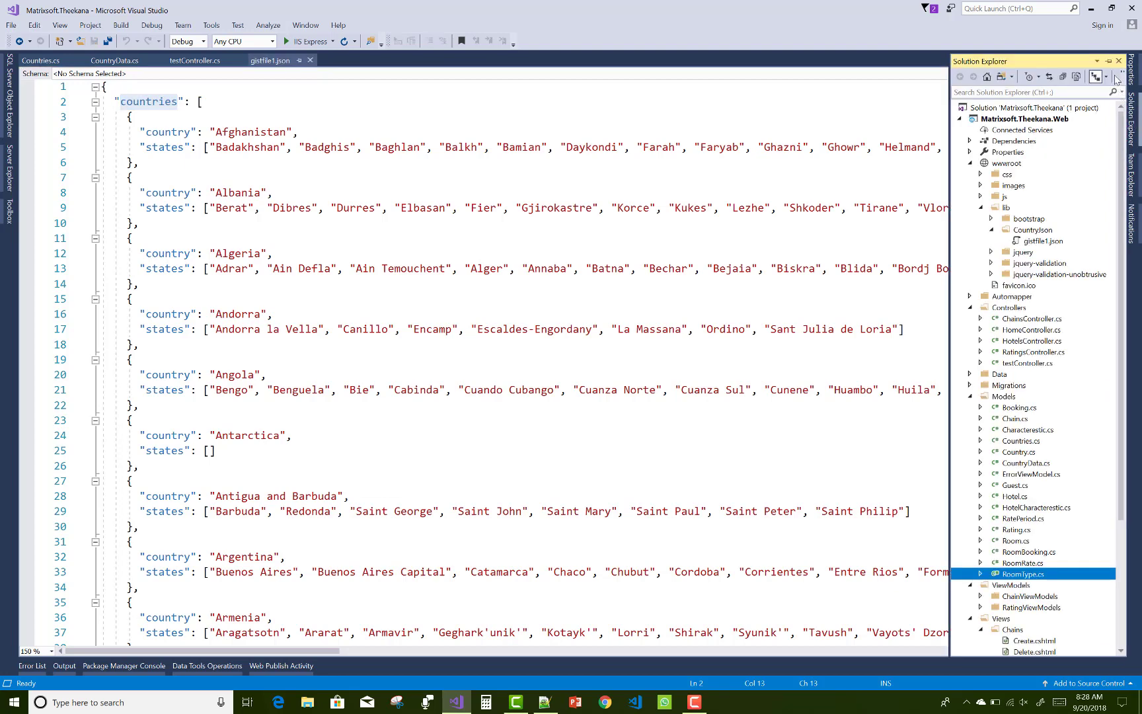
pyautogui.click(1105, 61)
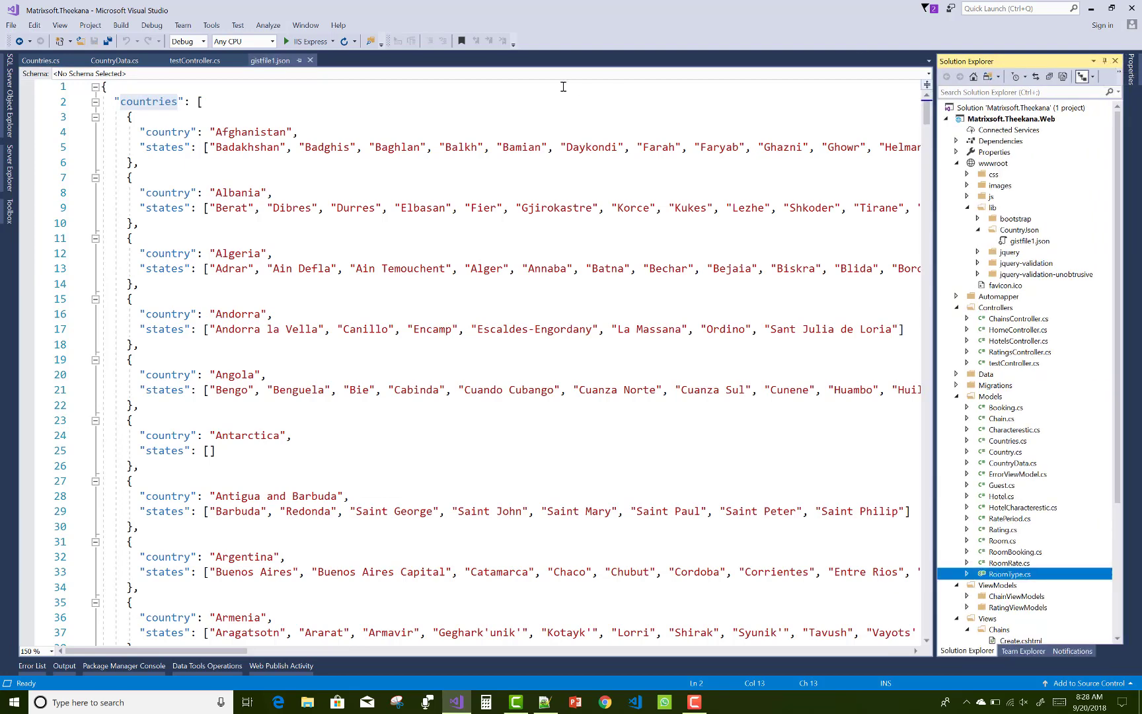
pyautogui.moveTo(145, 132); pyautogui.dragTo(298, 131)
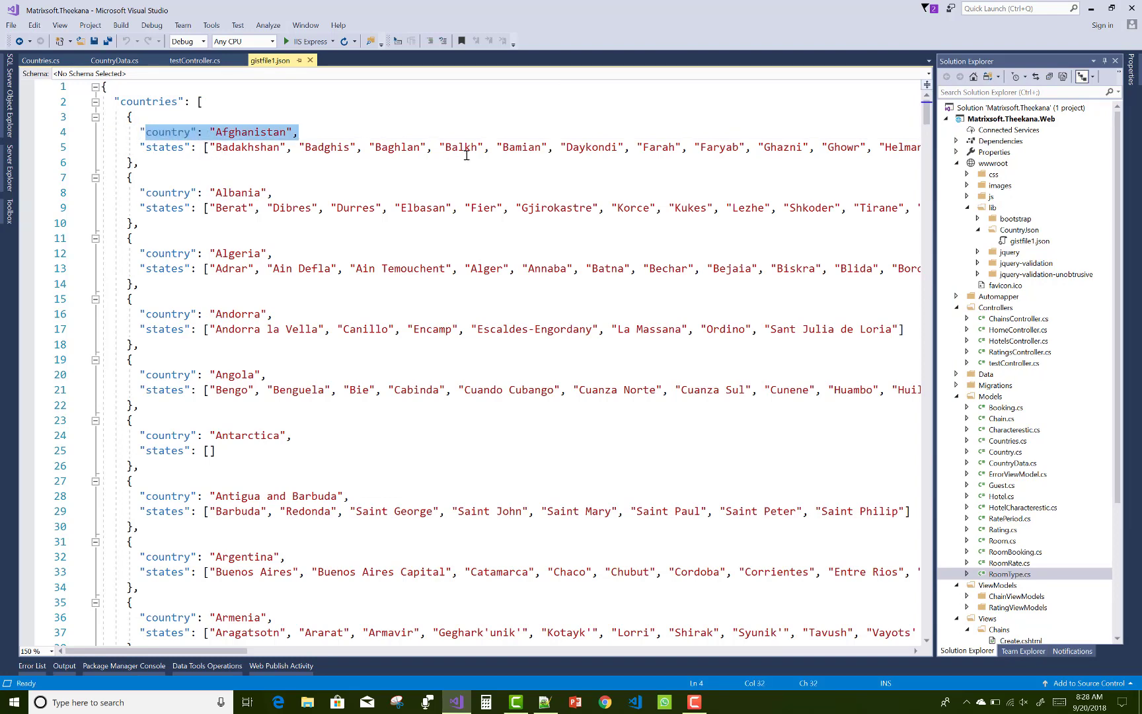
pyautogui.click(114, 59)
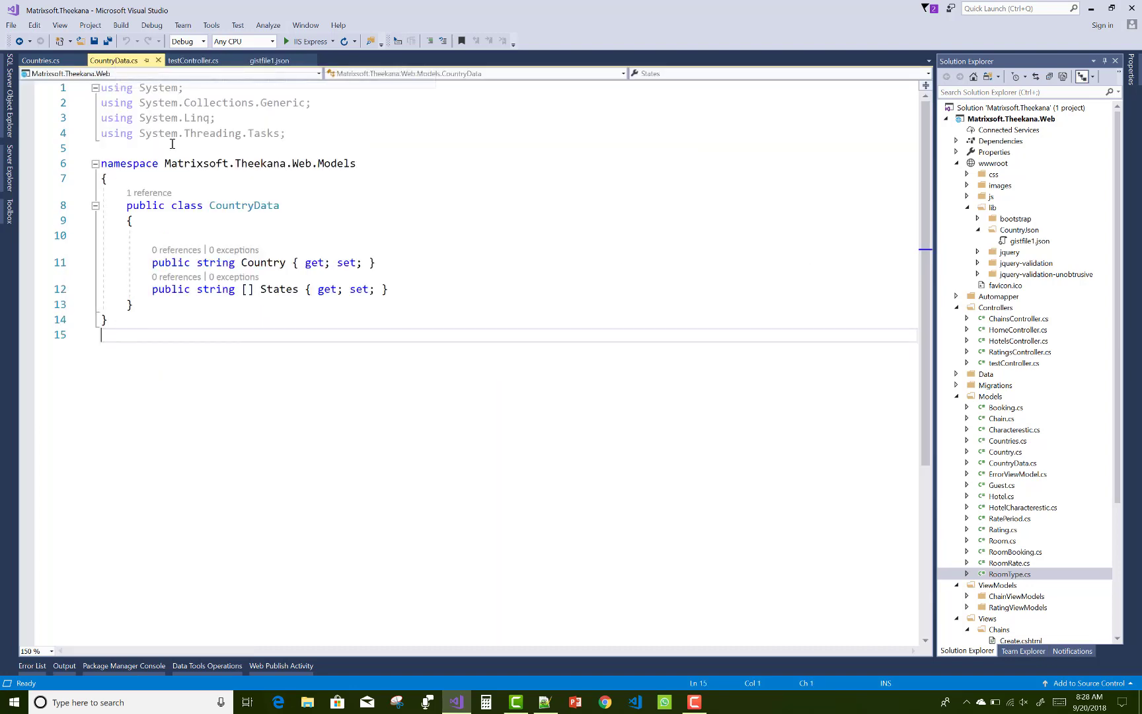
pyautogui.moveTo(128, 207); pyautogui.dragTo(247, 304)
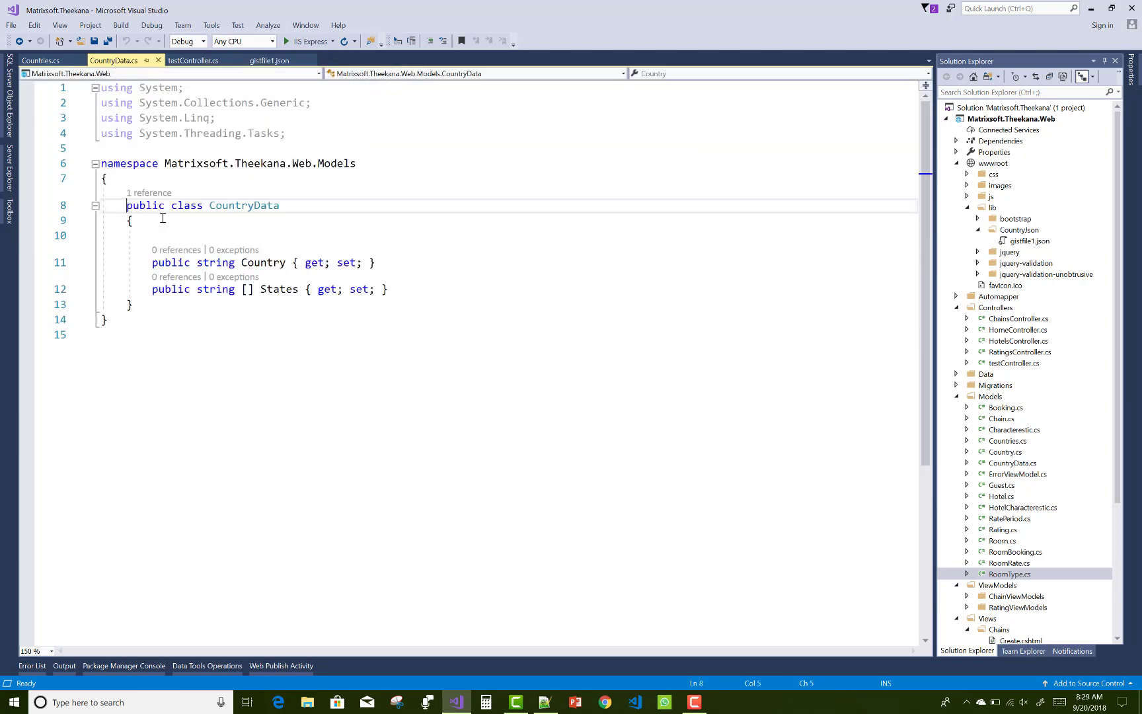
pyautogui.click(323, 241)
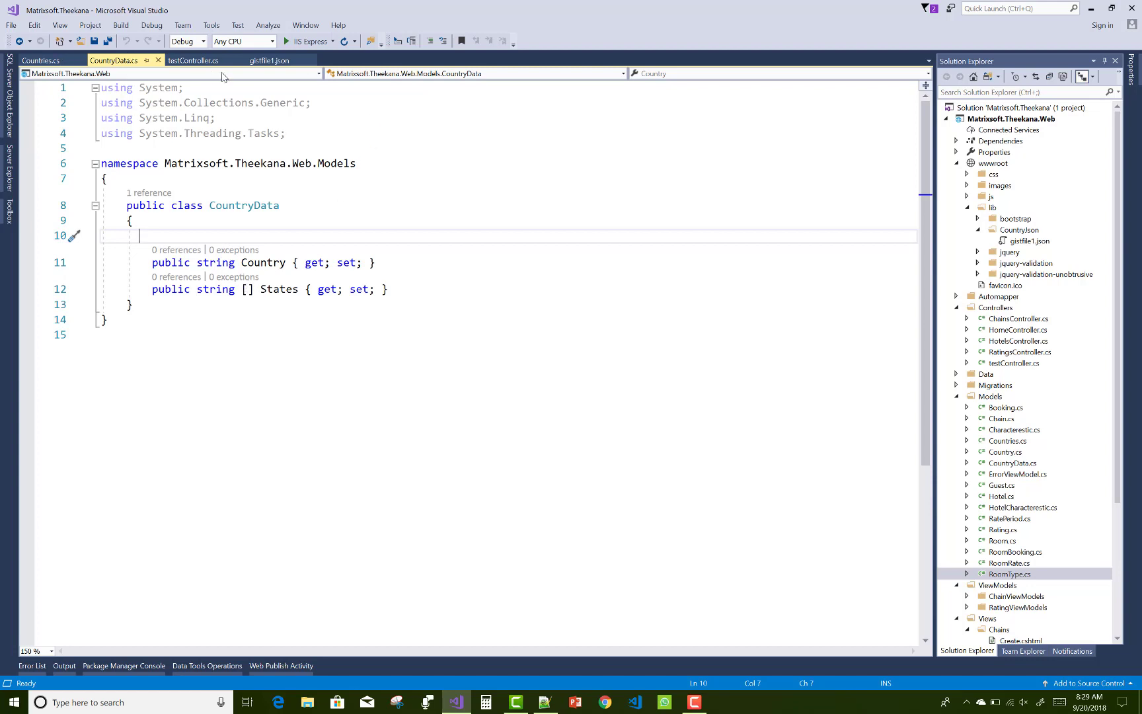
pyautogui.click(268, 60)
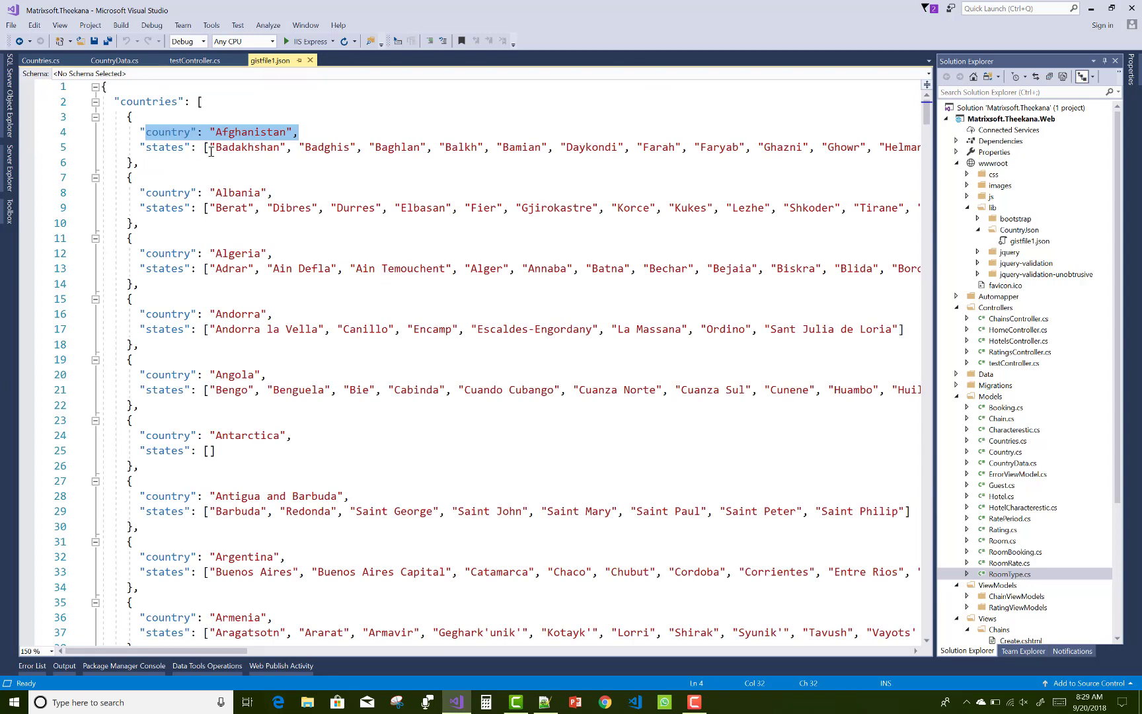
pyautogui.moveTo(114, 60)
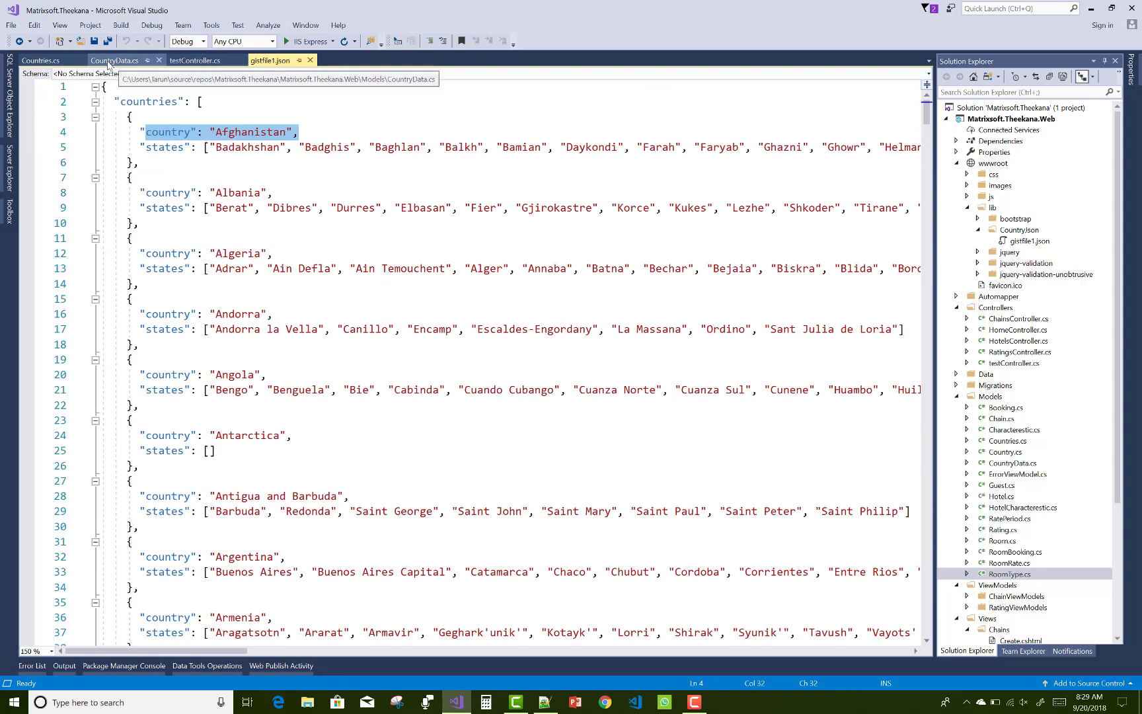
pyautogui.click(108, 65)
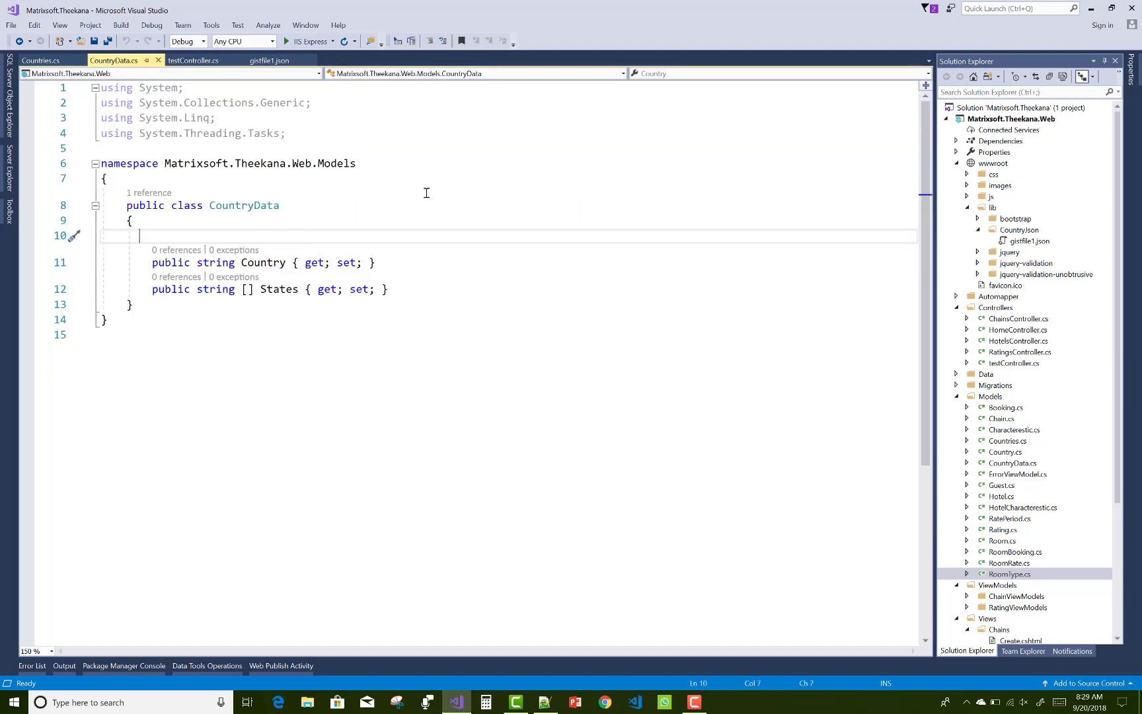
# Open Countries.cs and highlight its class name and countries list property
pyautogui.click(47, 65)
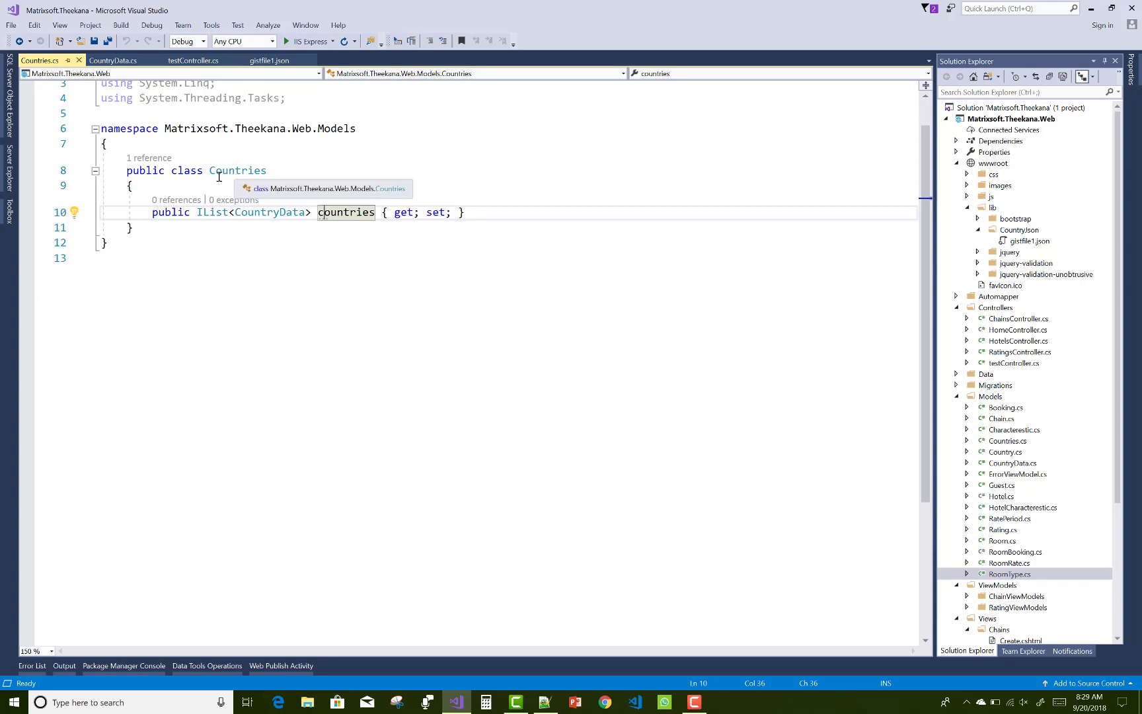
pyautogui.moveTo(210, 171); pyautogui.dragTo(270, 173)
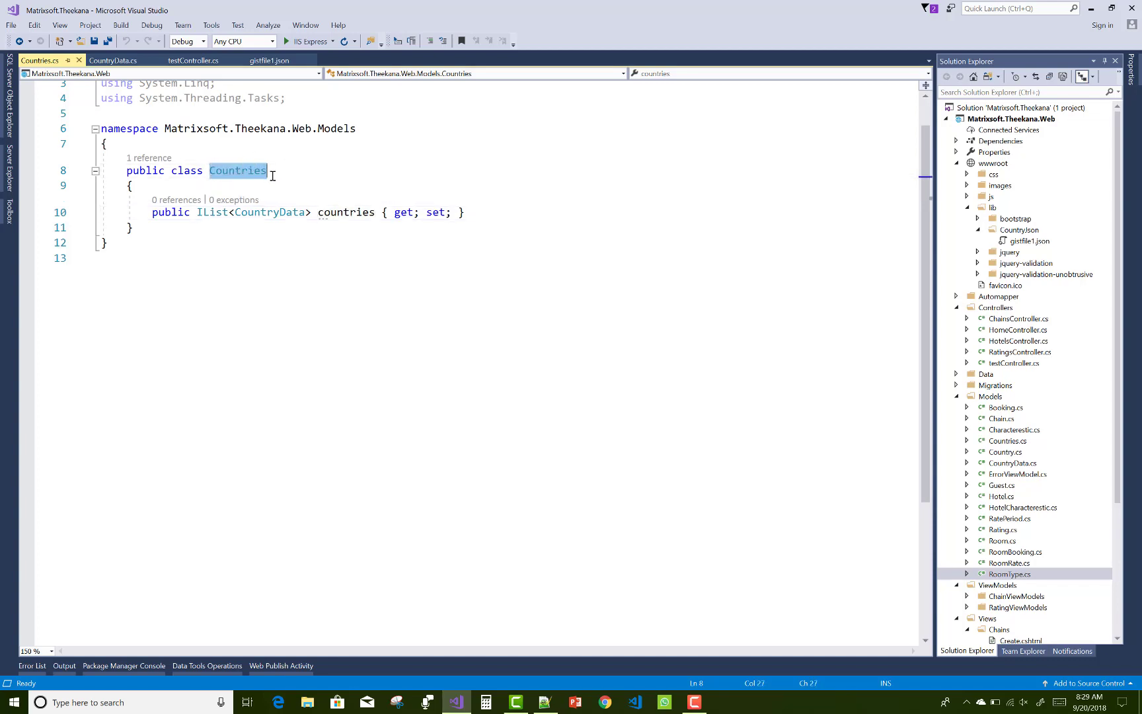
pyautogui.click(187, 227)
pyautogui.moveTo(147, 212); pyautogui.dragTo(380, 215)
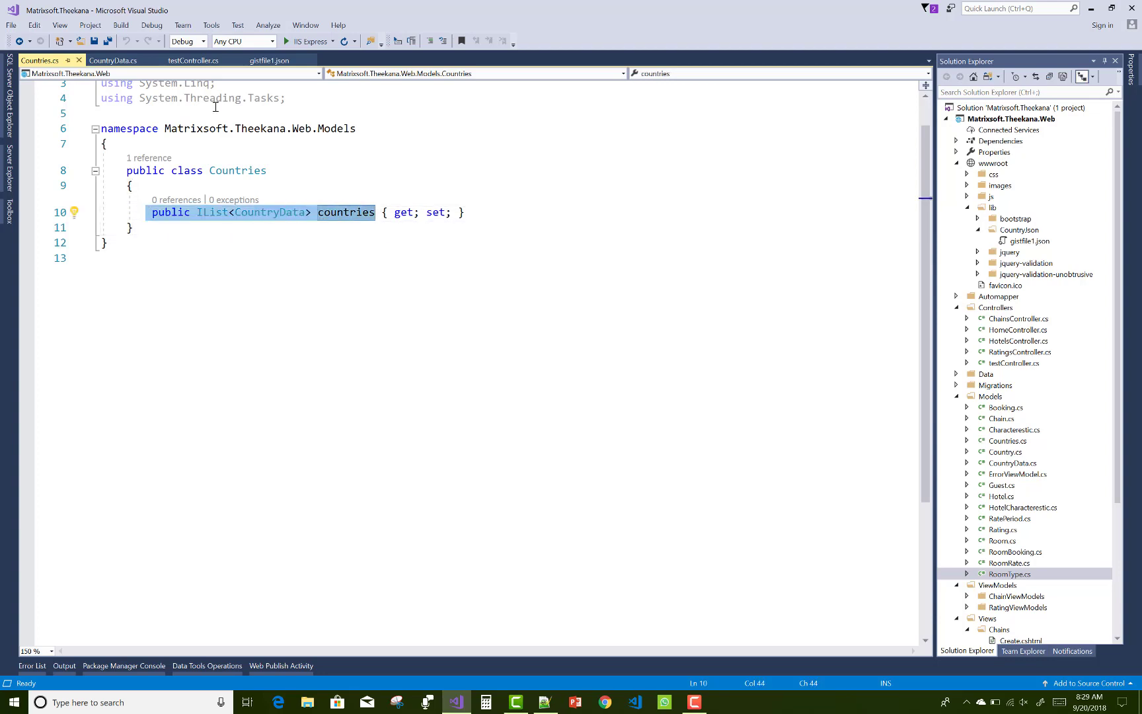
# Compare the CountryData, JSON and Countries tabs, then close CountryData.cs and Countries.cs
pyautogui.click(125, 61)
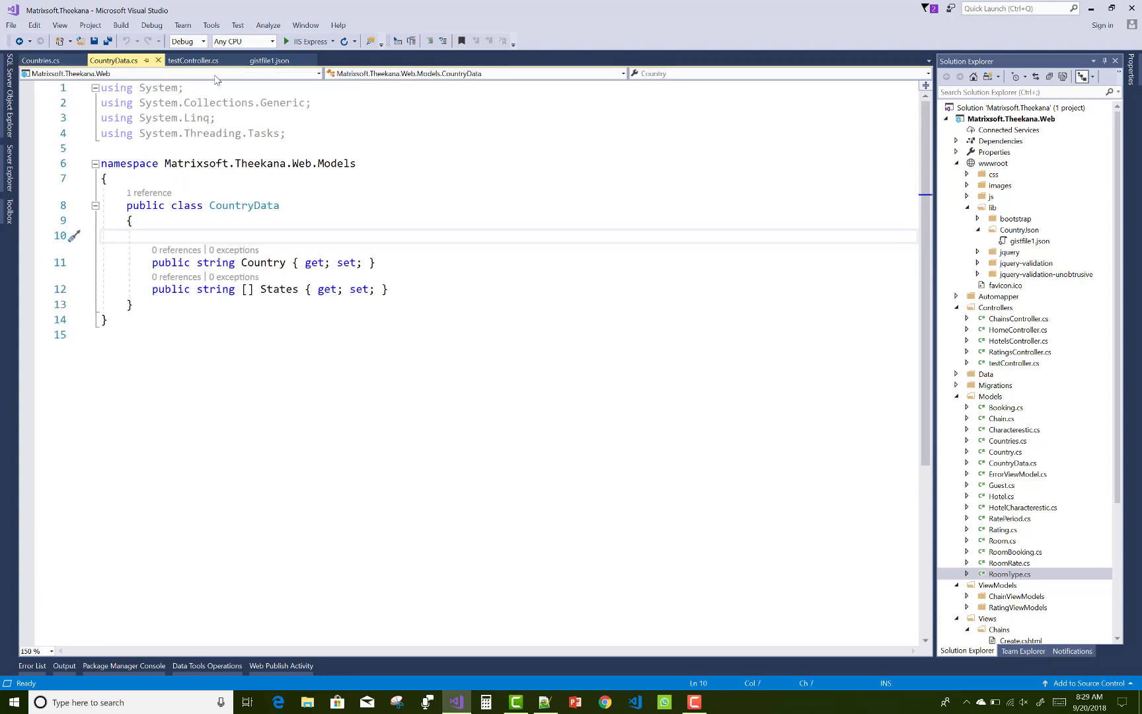
pyautogui.click(269, 60)
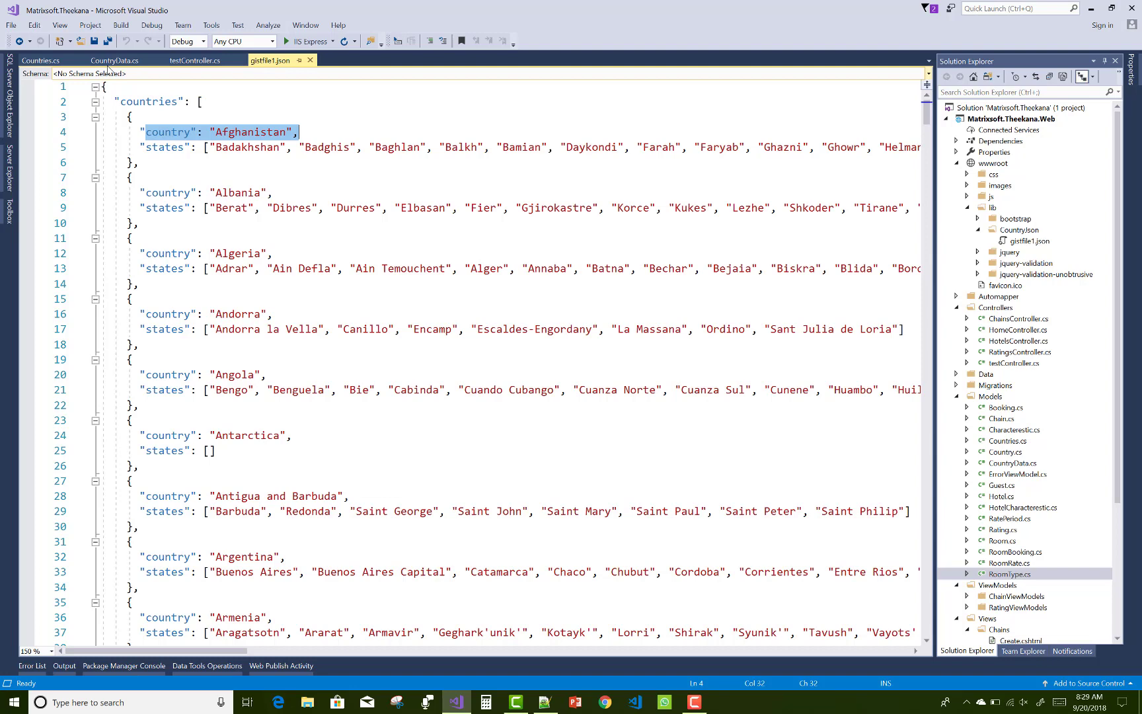
pyautogui.click(40, 61)
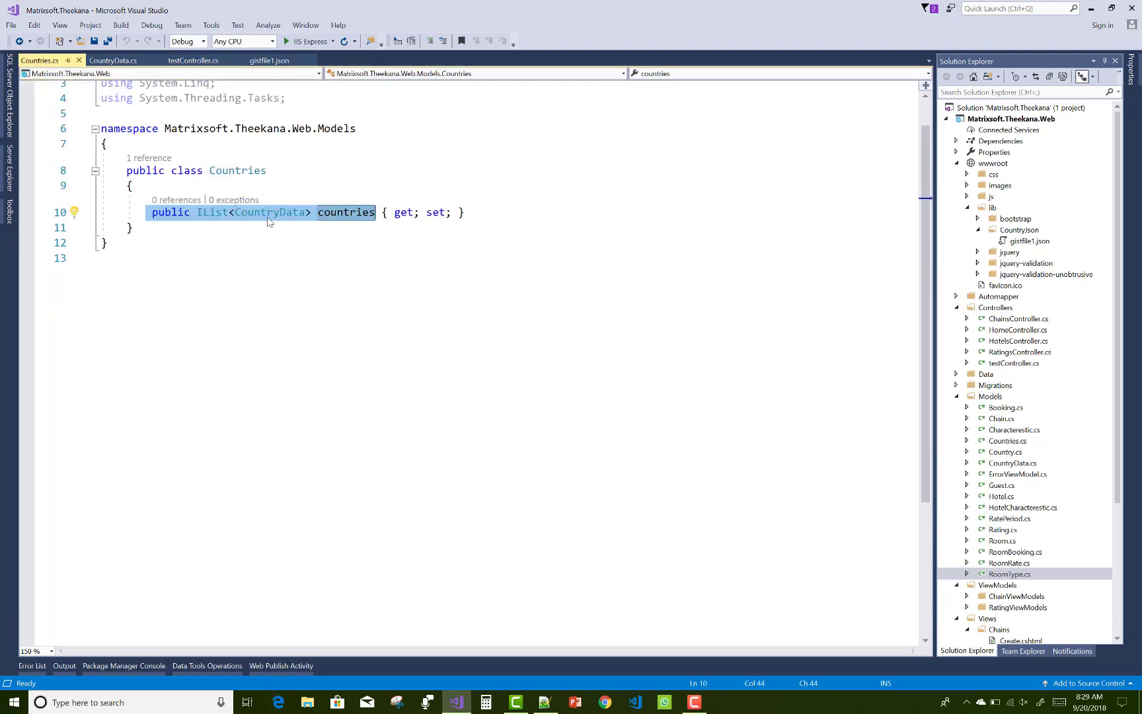
pyautogui.click(101, 60)
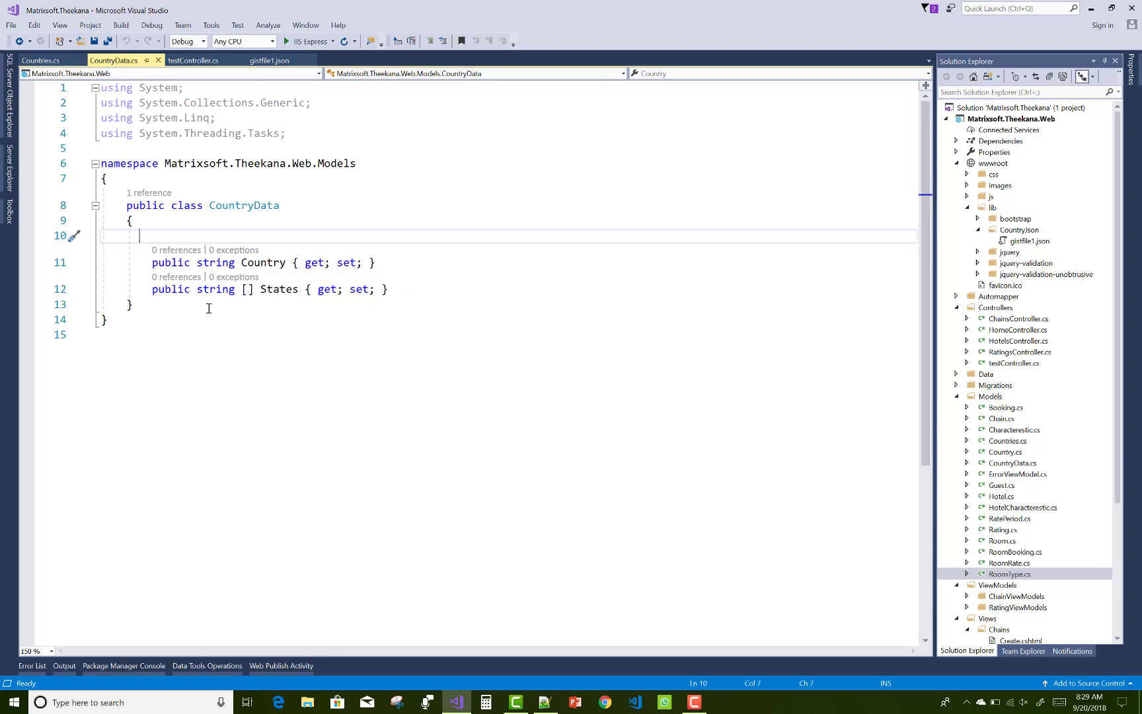
pyautogui.click(159, 61)
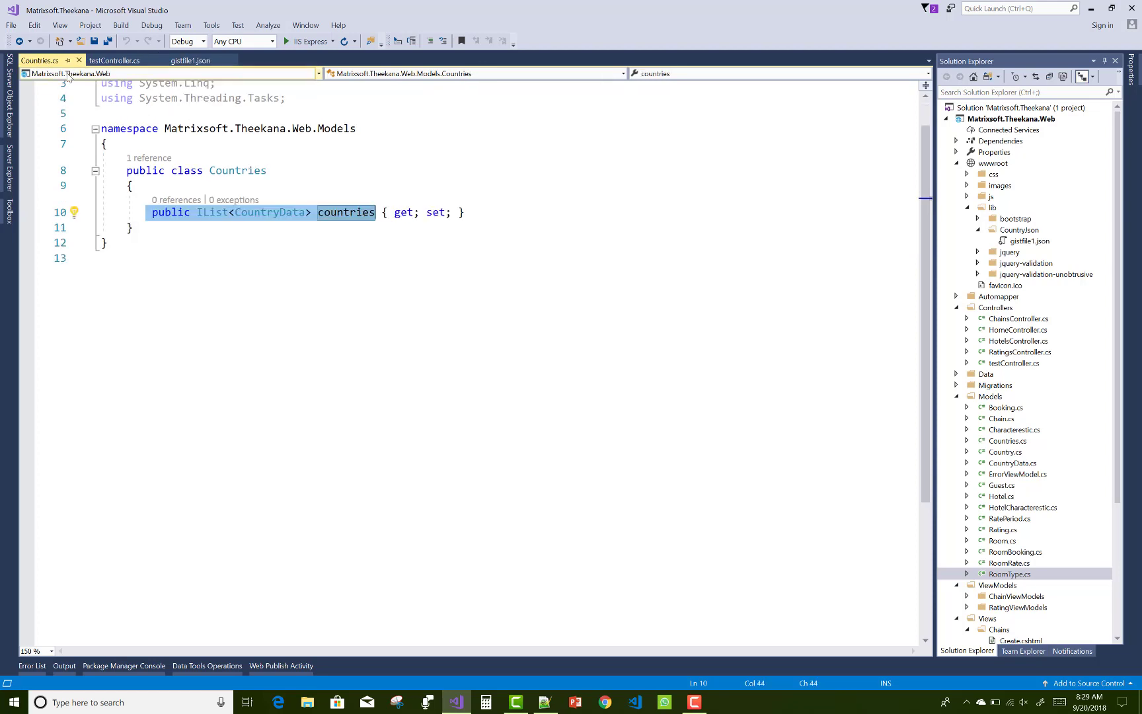
pyautogui.click(78, 60)
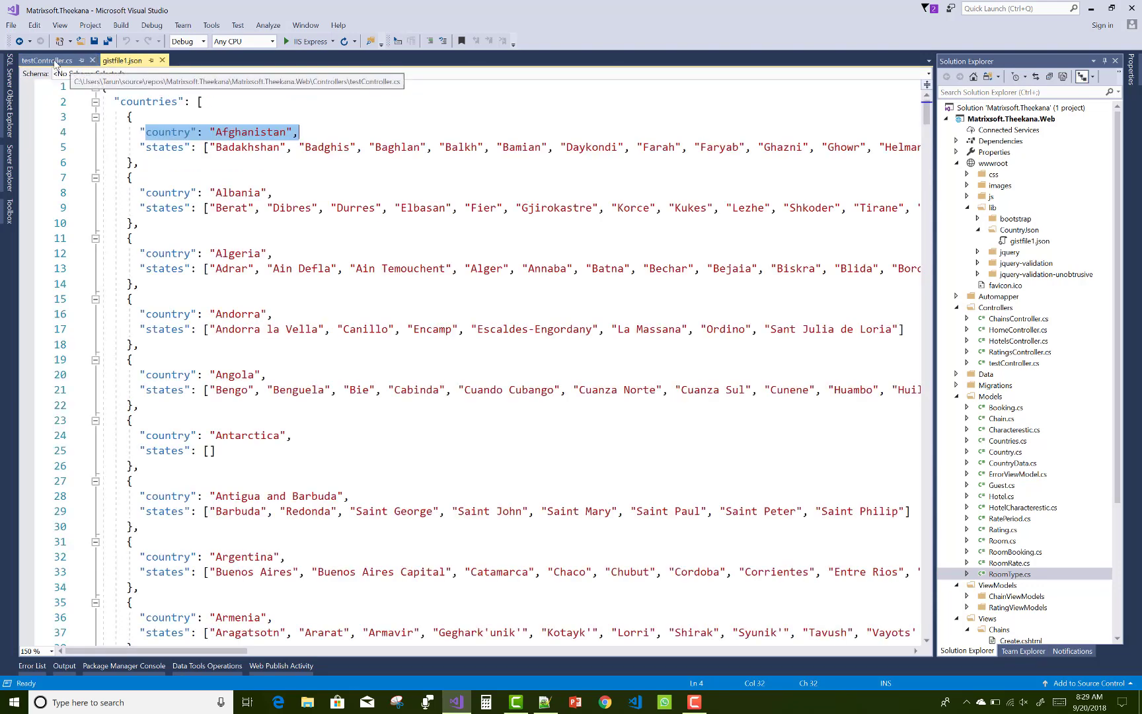
# Show testController.cs with Solution Explorer auto-hidden, highlighting the WebClient creation line
pyautogui.click(54, 62)
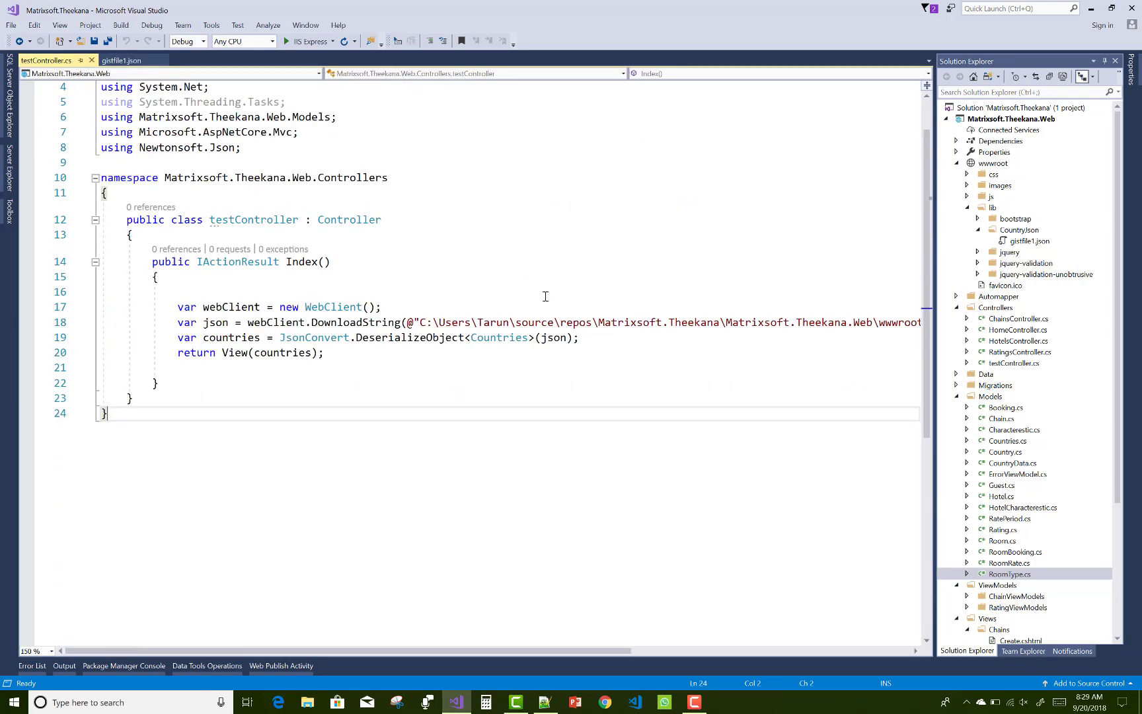
pyautogui.click(1105, 61)
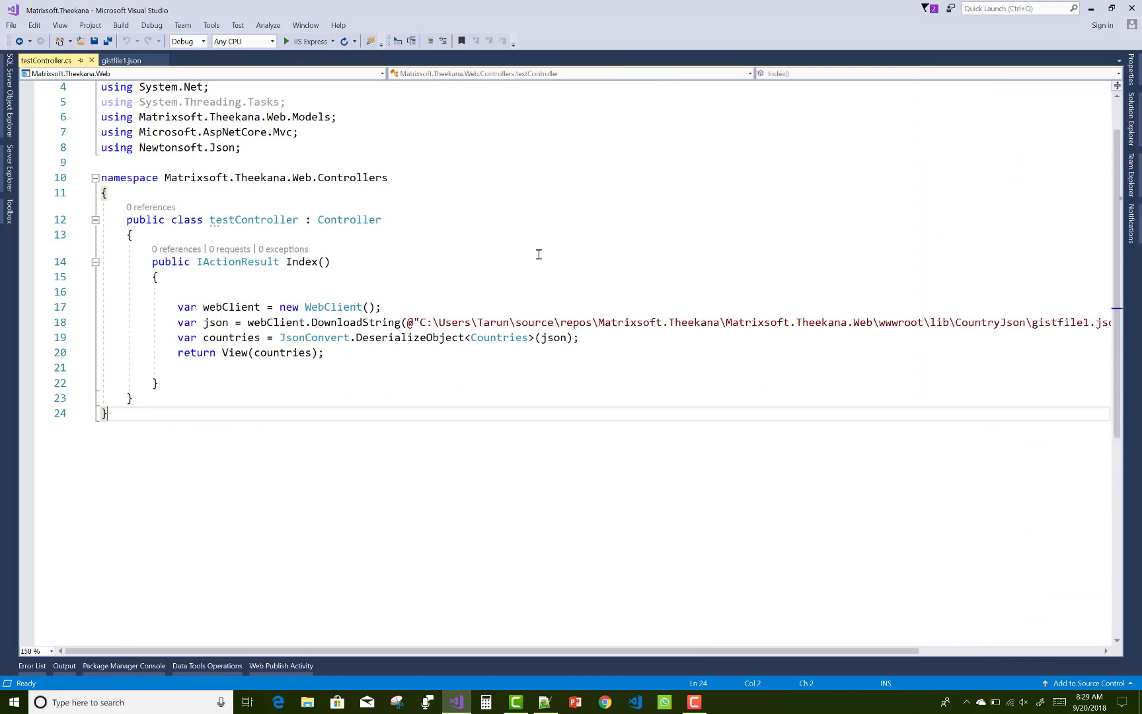
pyautogui.click(288, 261)
pyautogui.click(342, 396)
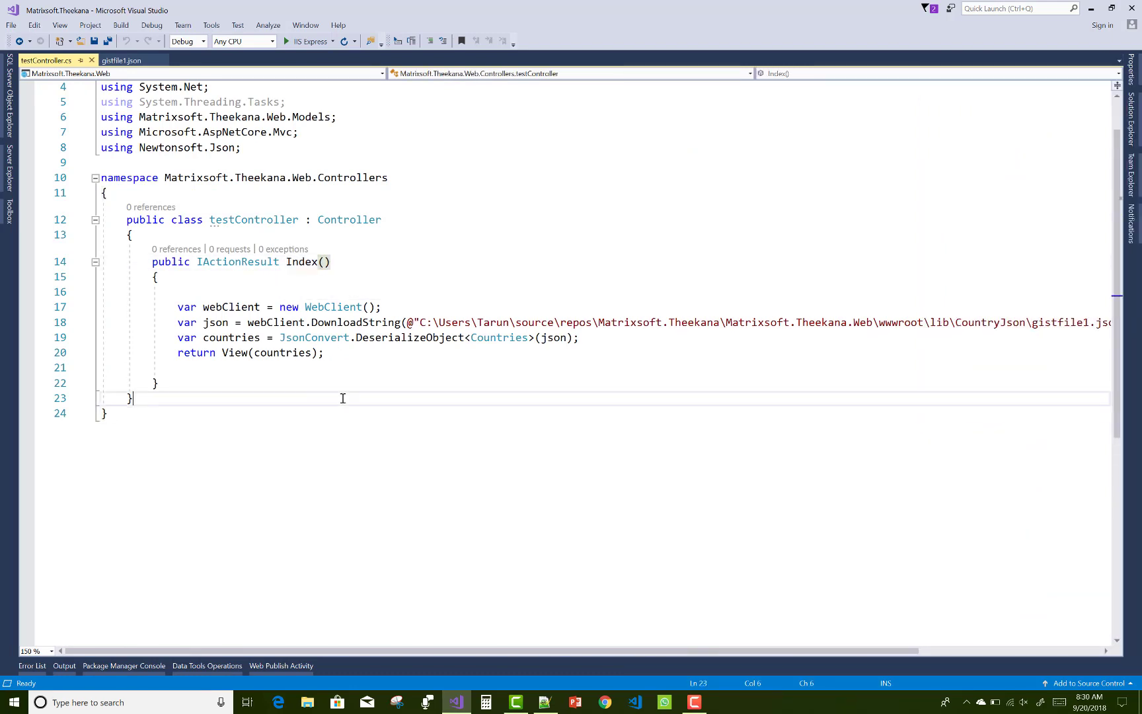
pyautogui.moveTo(176, 308); pyautogui.dragTo(392, 308)
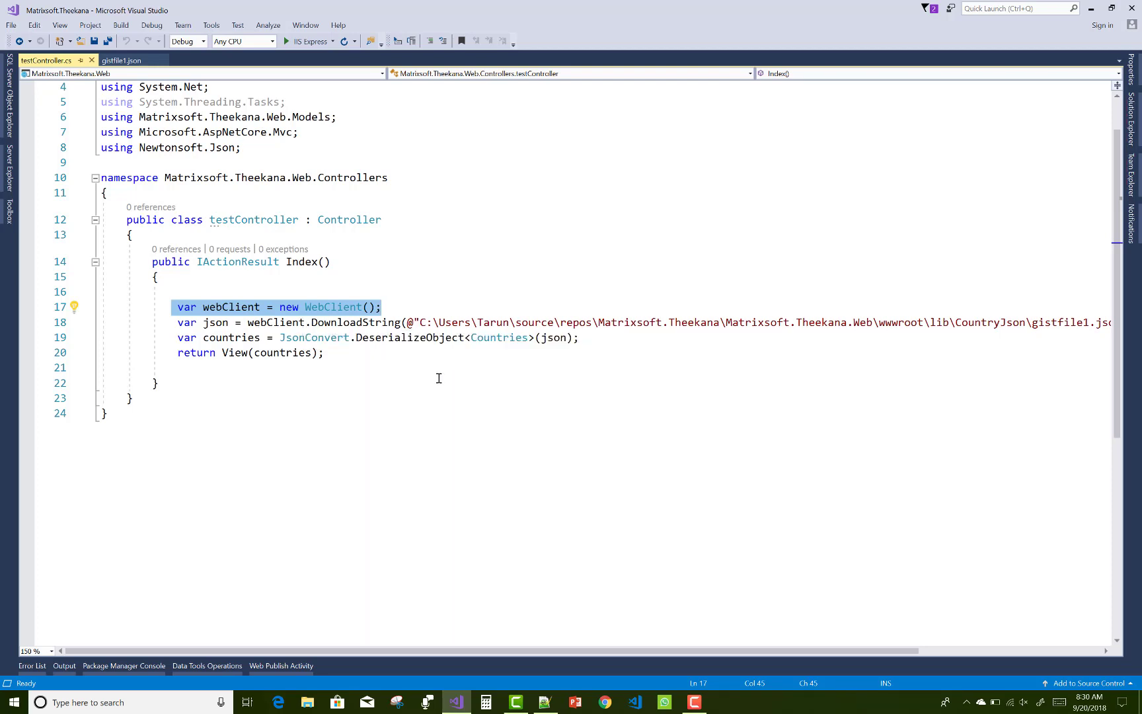
# Pin Solution Explorer open, then unpin it to widen the testController code
pyautogui.click(1133, 121)
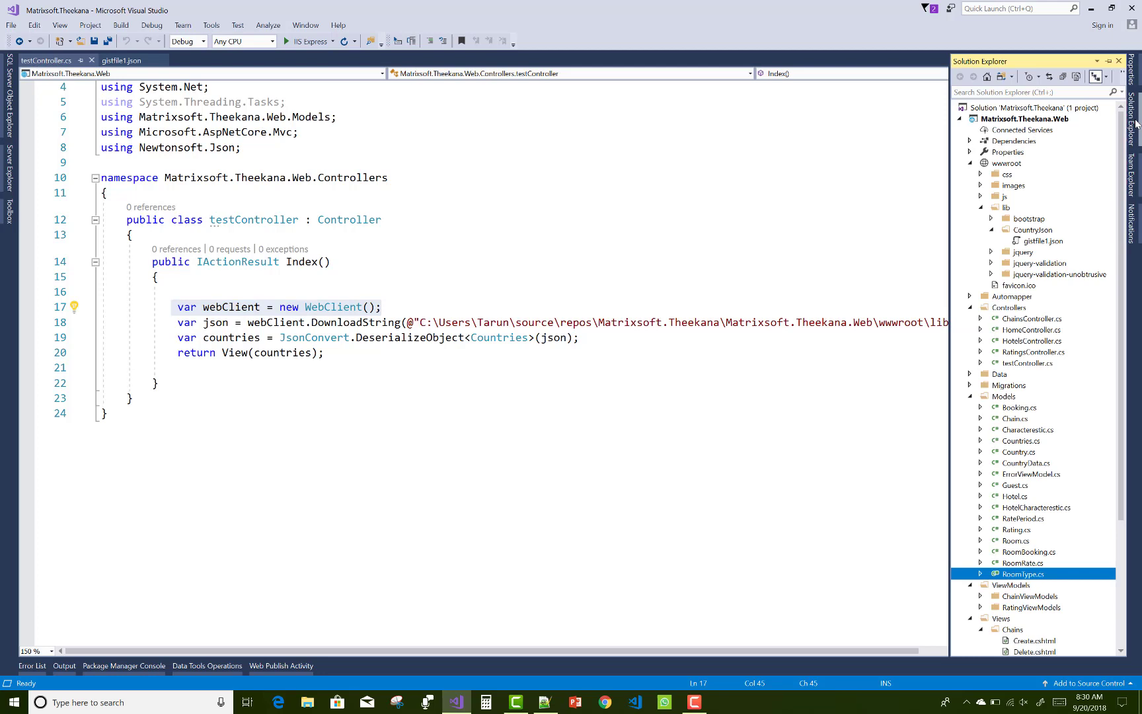
pyautogui.click(1108, 60)
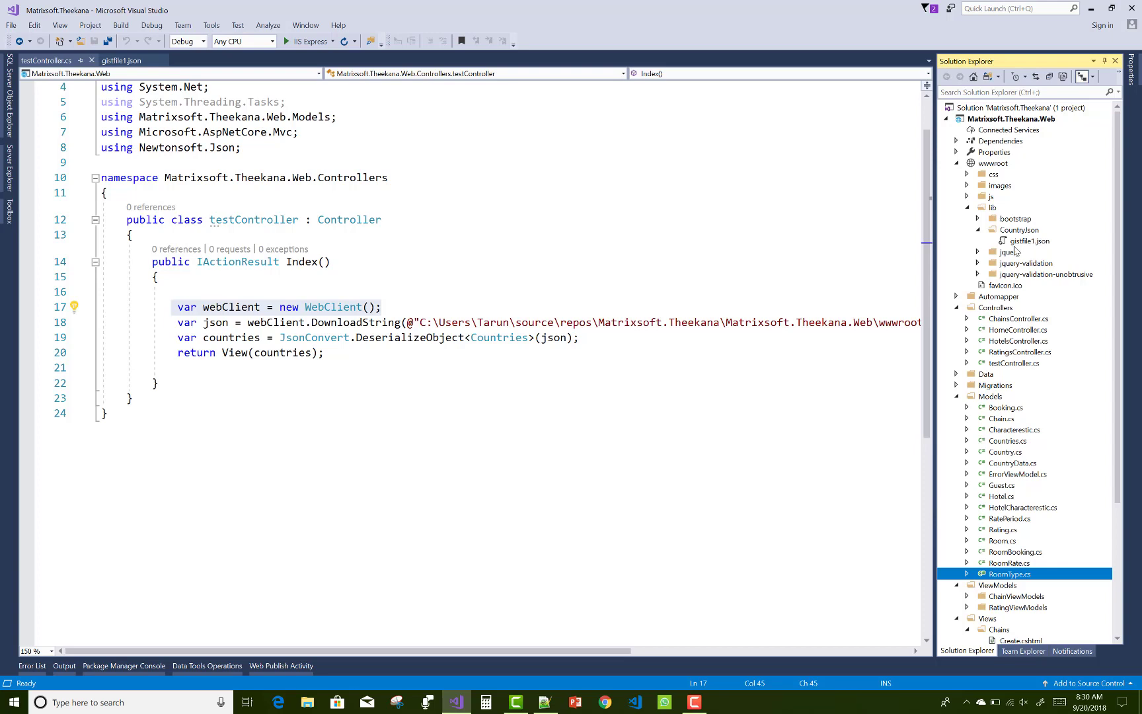
pyautogui.click(744, 418)
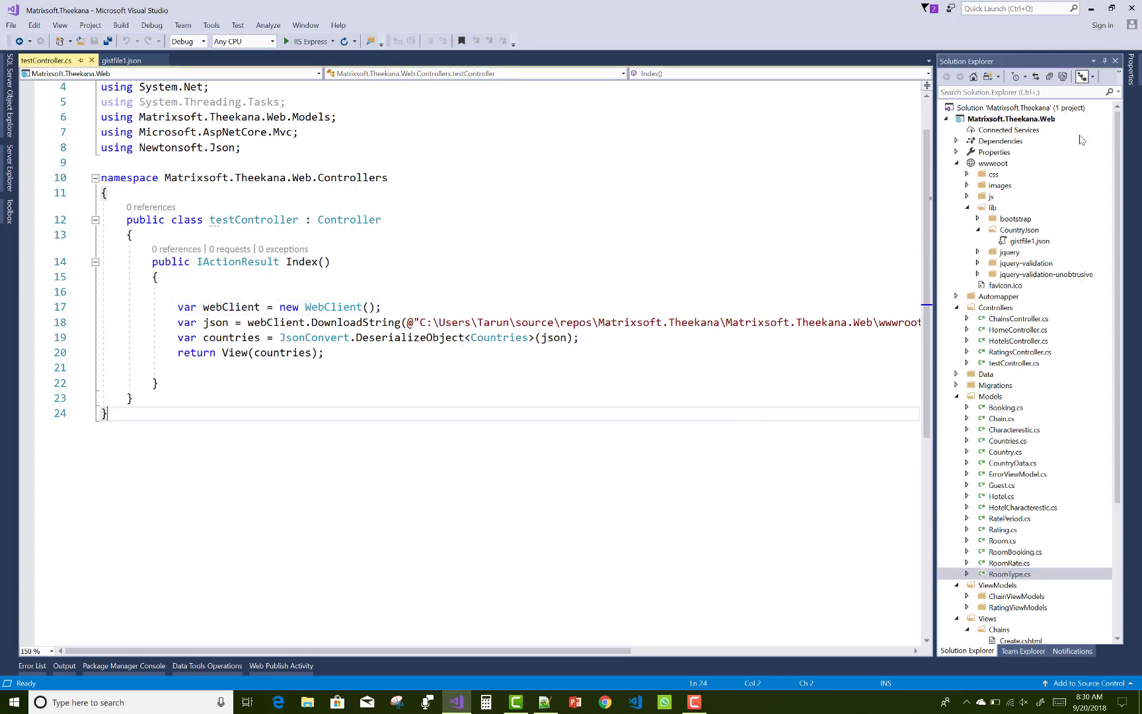
pyautogui.click(1104, 62)
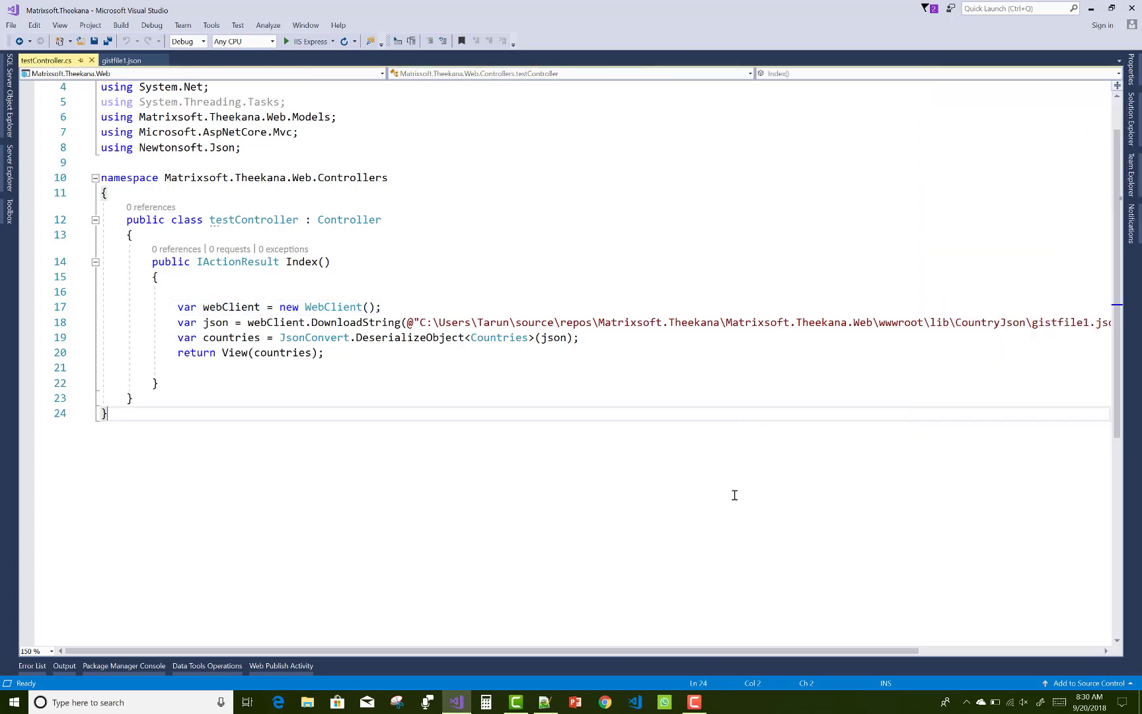
pyautogui.hscroll(2, 733, 496)
pyautogui.hscroll(5, 734, 495)
pyautogui.hscroll(1, 733, 495)
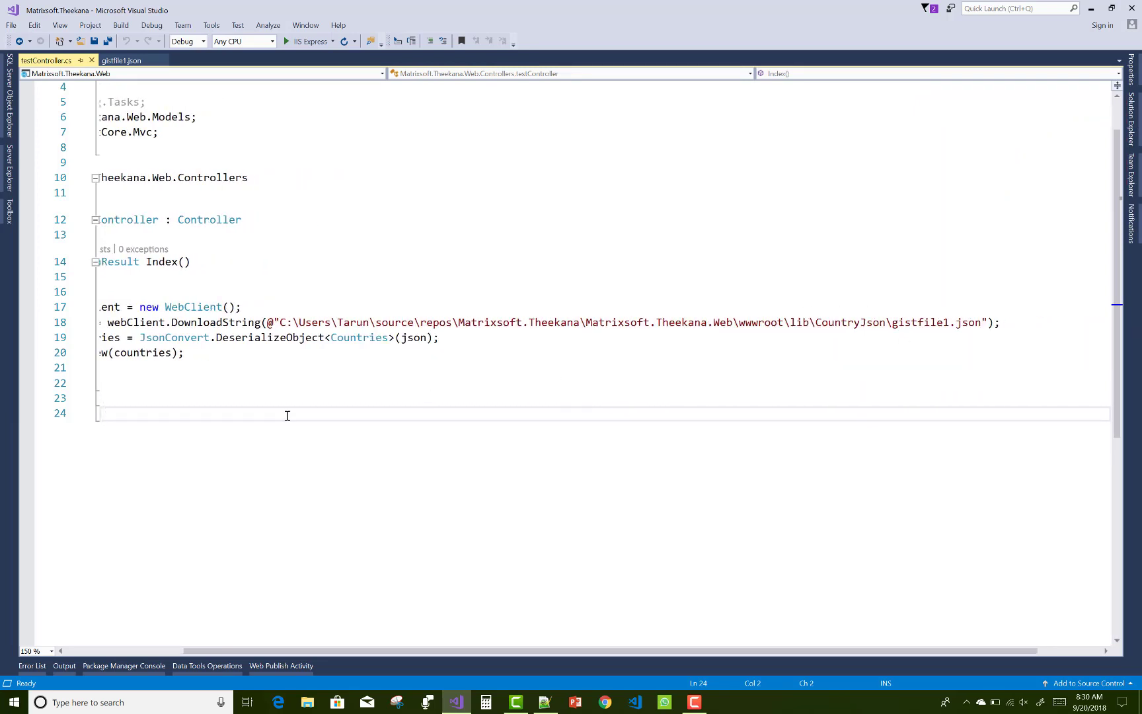
pyautogui.hscroll(-3, 288, 415)
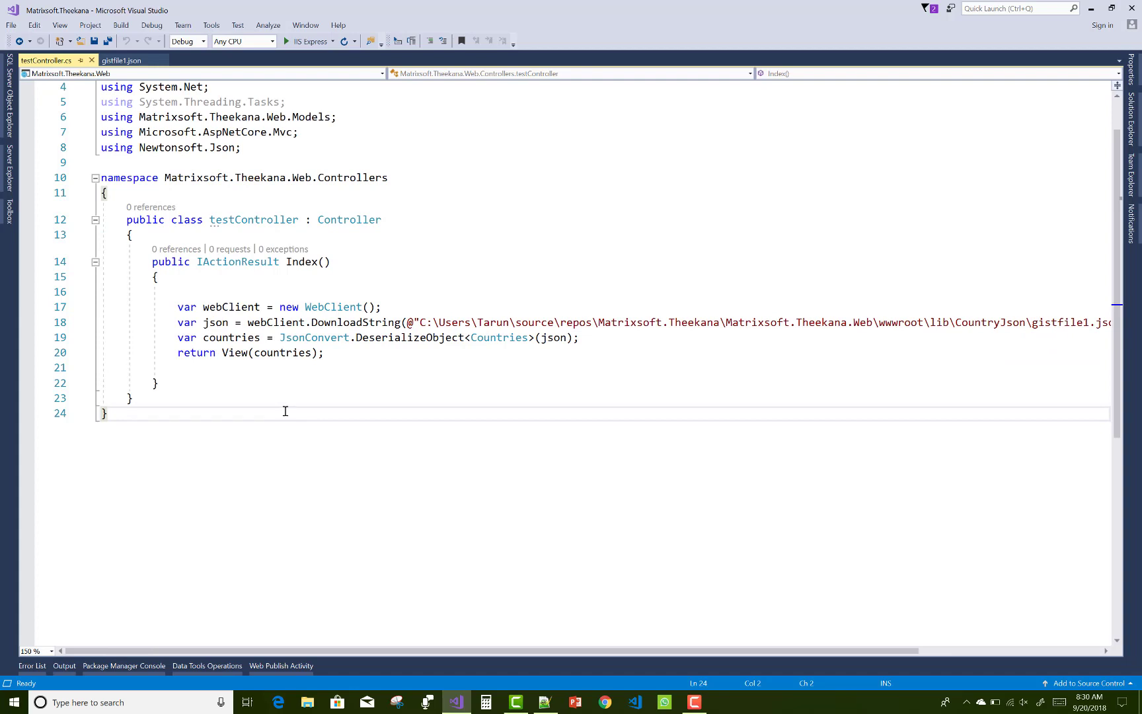
# Select JsonConvert on line 19 and dock Solution Explorer open again
pyautogui.doubleClick(284, 338)
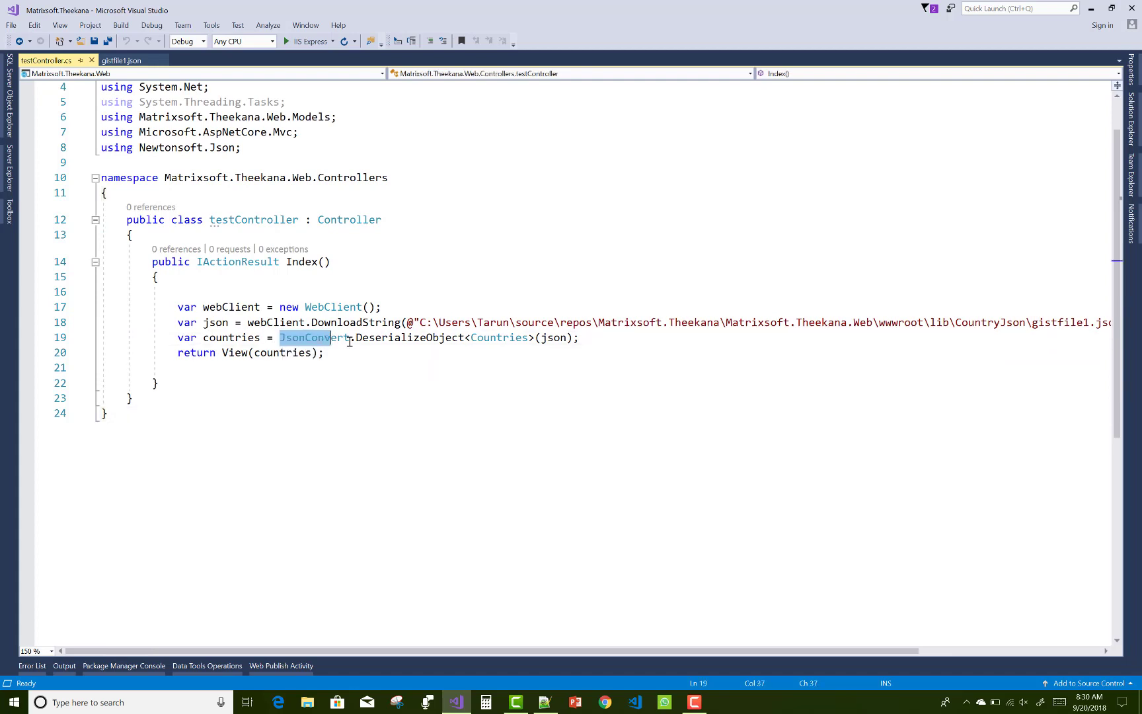
pyautogui.click(1133, 119)
pyautogui.click(1108, 60)
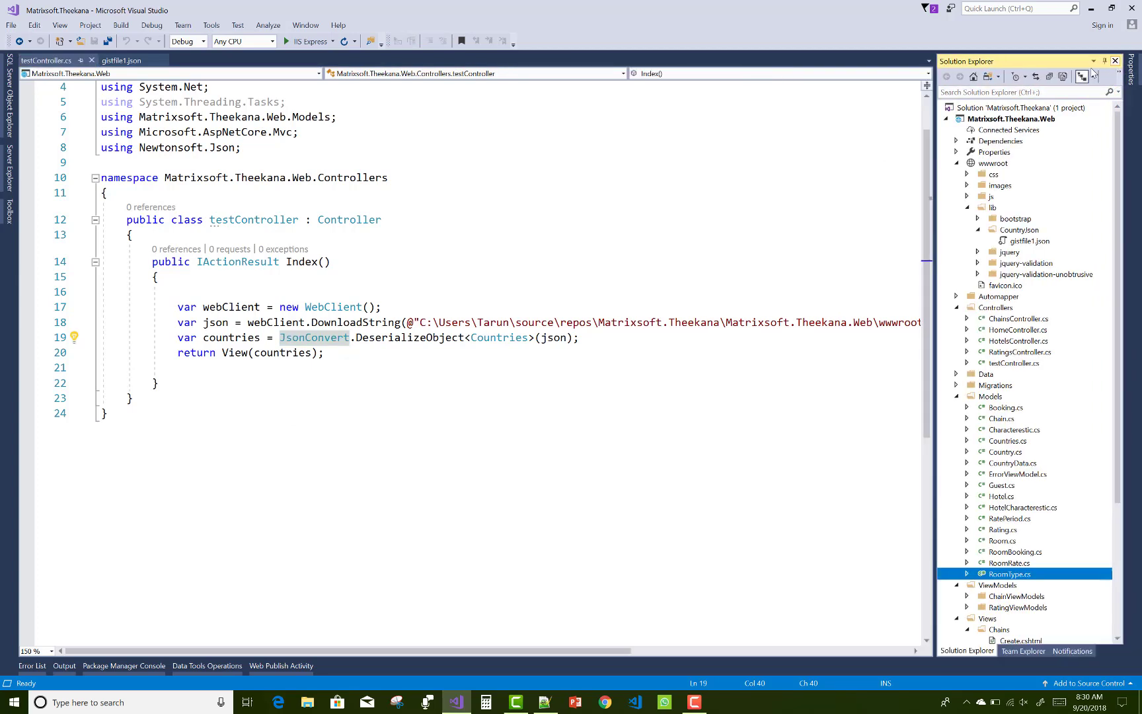
pyautogui.rightClick(1006, 119)
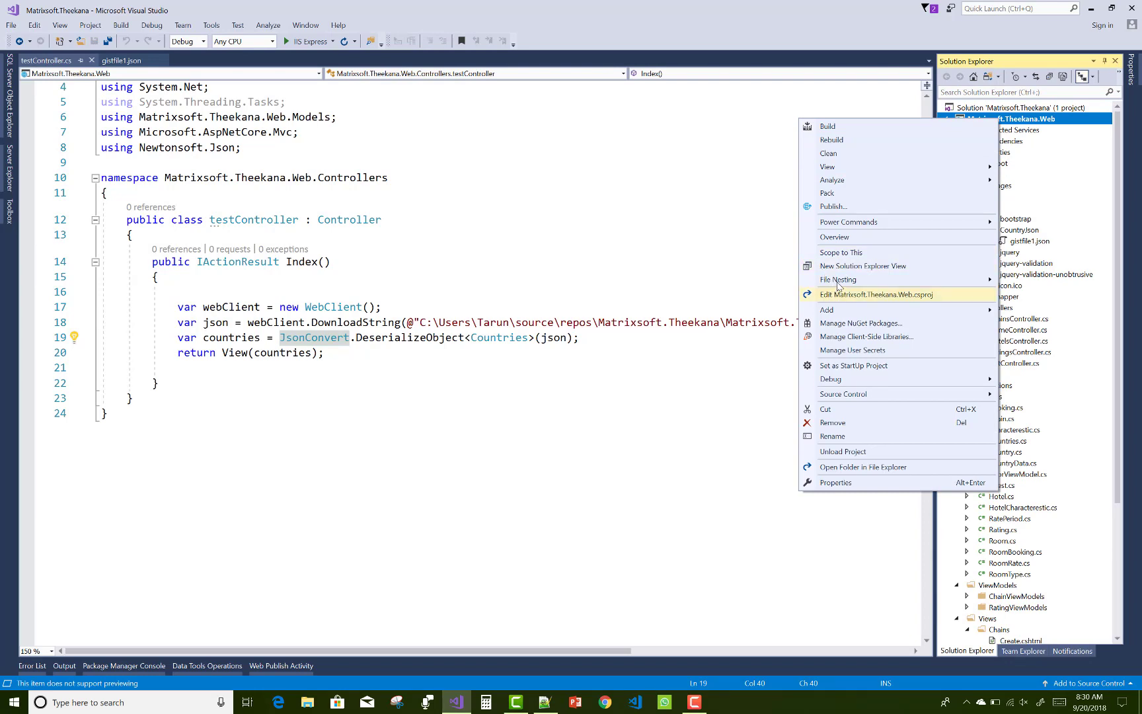
pyautogui.click(841, 324)
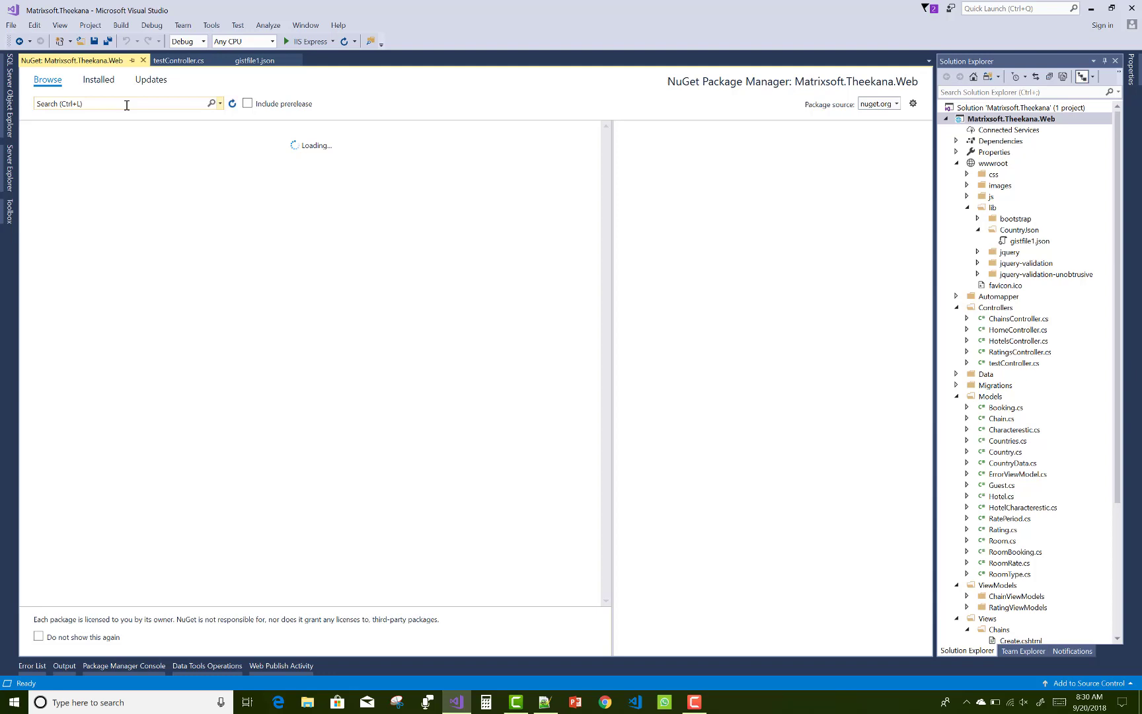
pyautogui.click(127, 104)
pyautogui.write('js')
pyautogui.write('on')
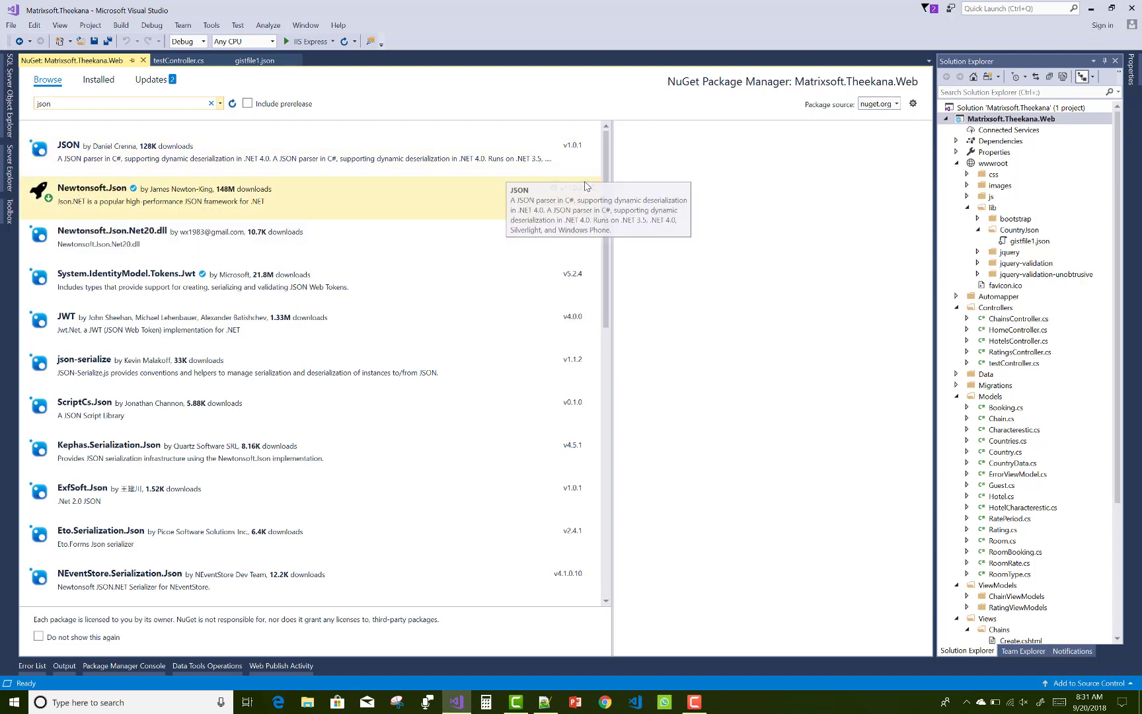
# Highlight DeserializeObject, Countries, json and countries in the line 19 deserialization call
pyautogui.click(143, 61)
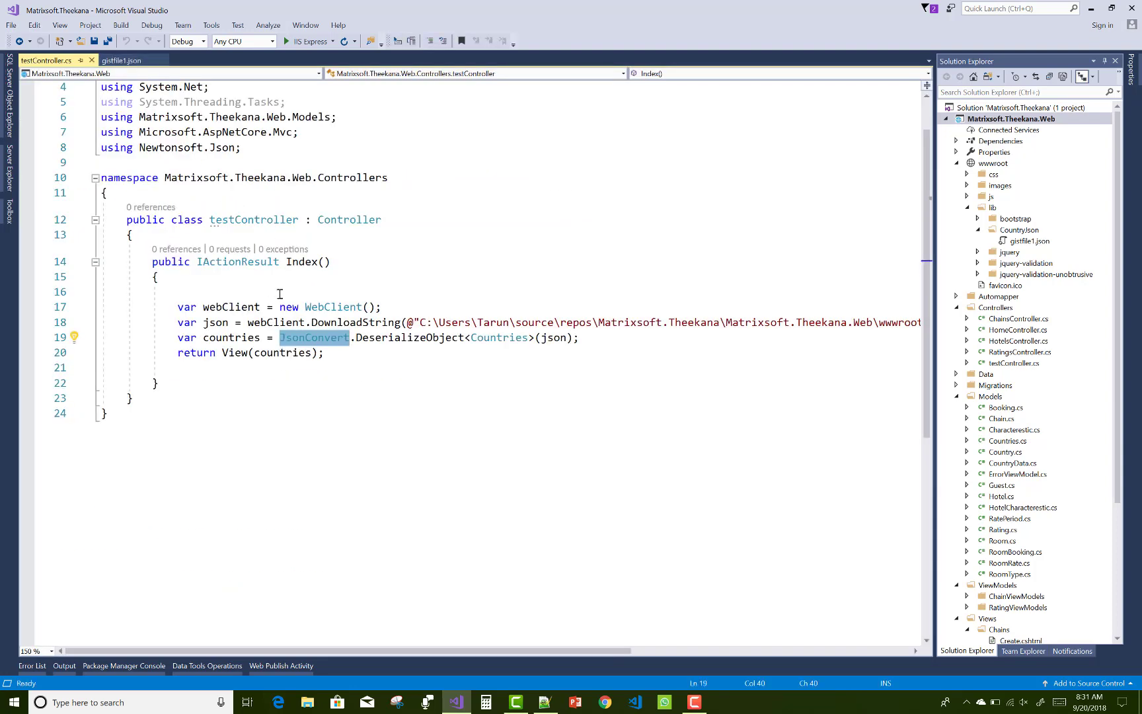
pyautogui.click(359, 372)
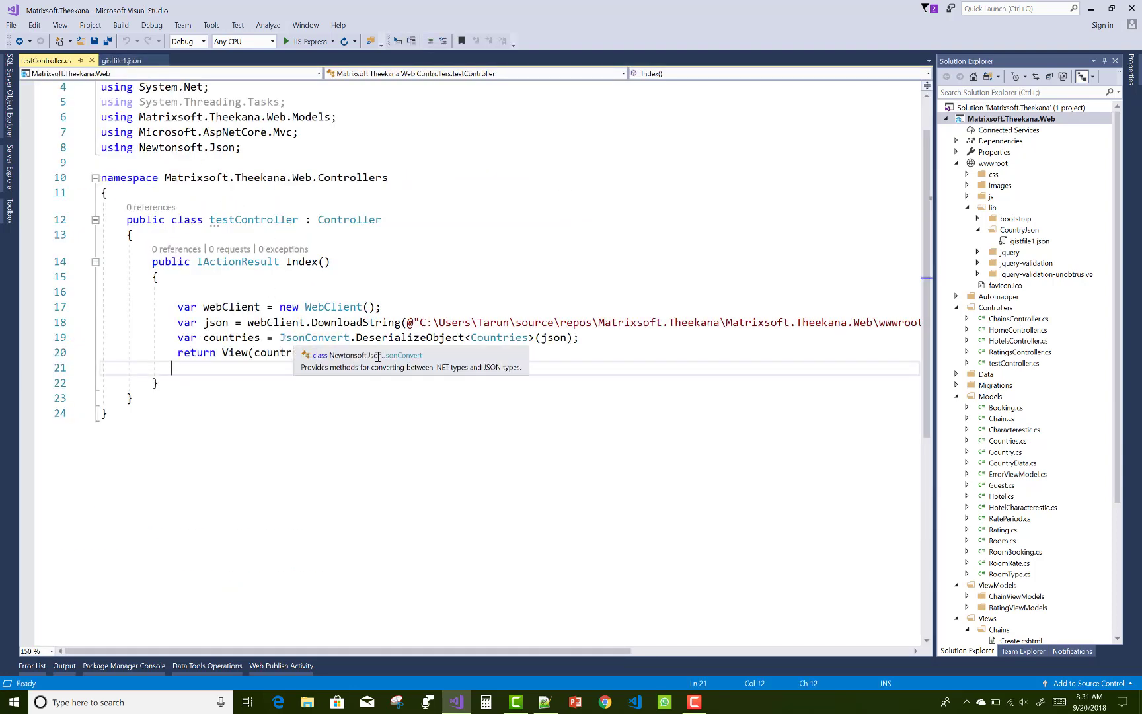
pyautogui.moveTo(358, 337); pyautogui.dragTo(465, 338)
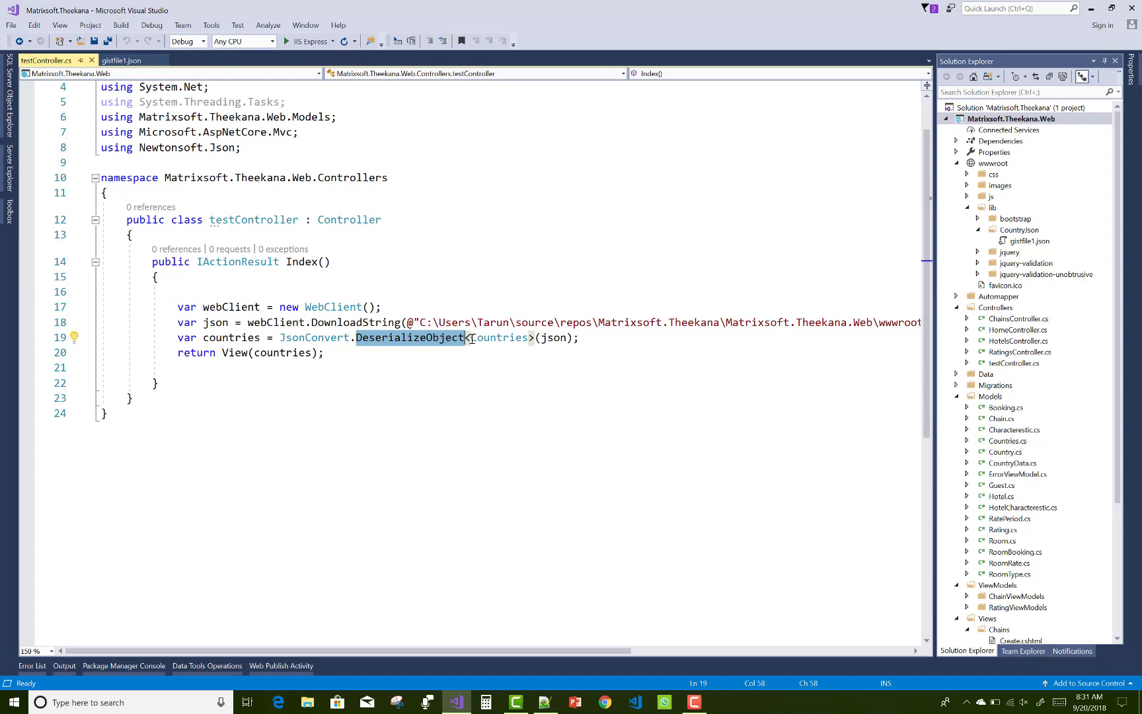
pyautogui.moveTo(472, 338); pyautogui.dragTo(530, 338)
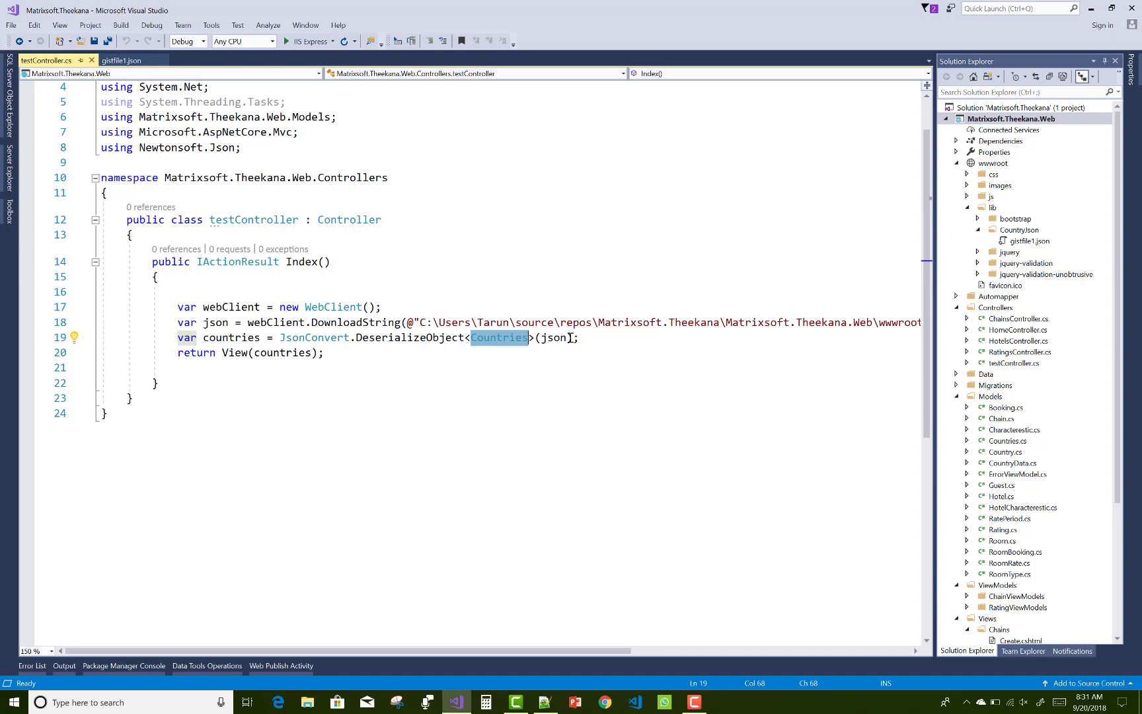
pyautogui.moveTo(568, 337); pyautogui.dragTo(540, 338)
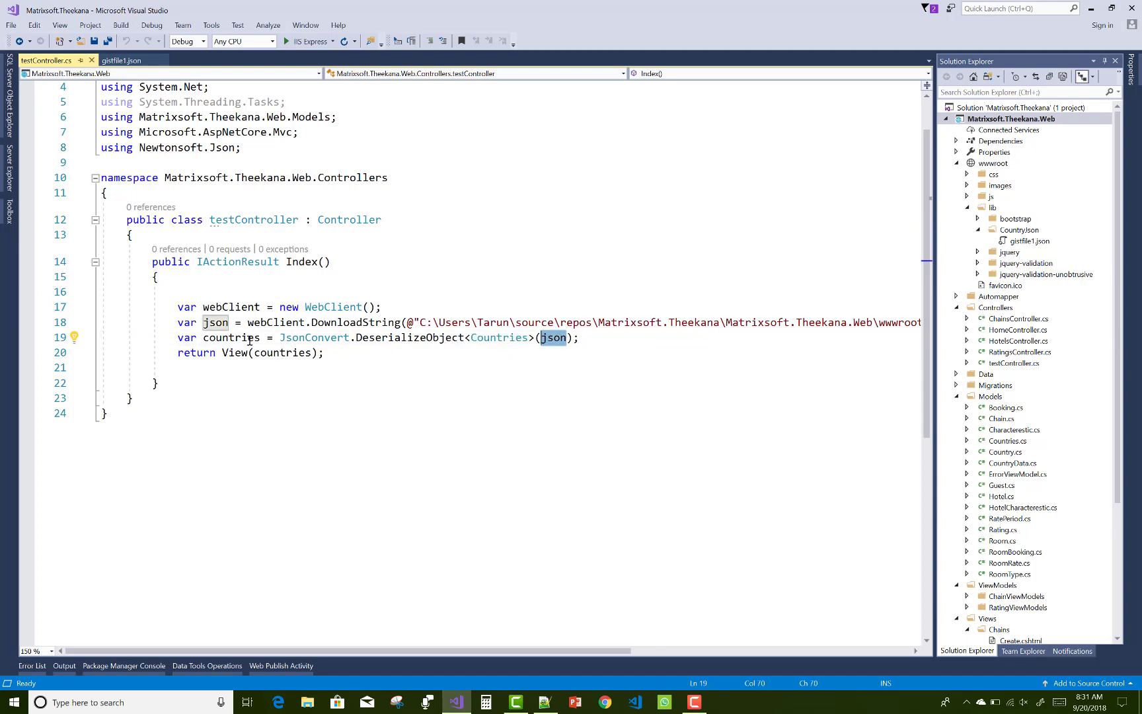
pyautogui.moveTo(260, 338); pyautogui.dragTo(202, 339)
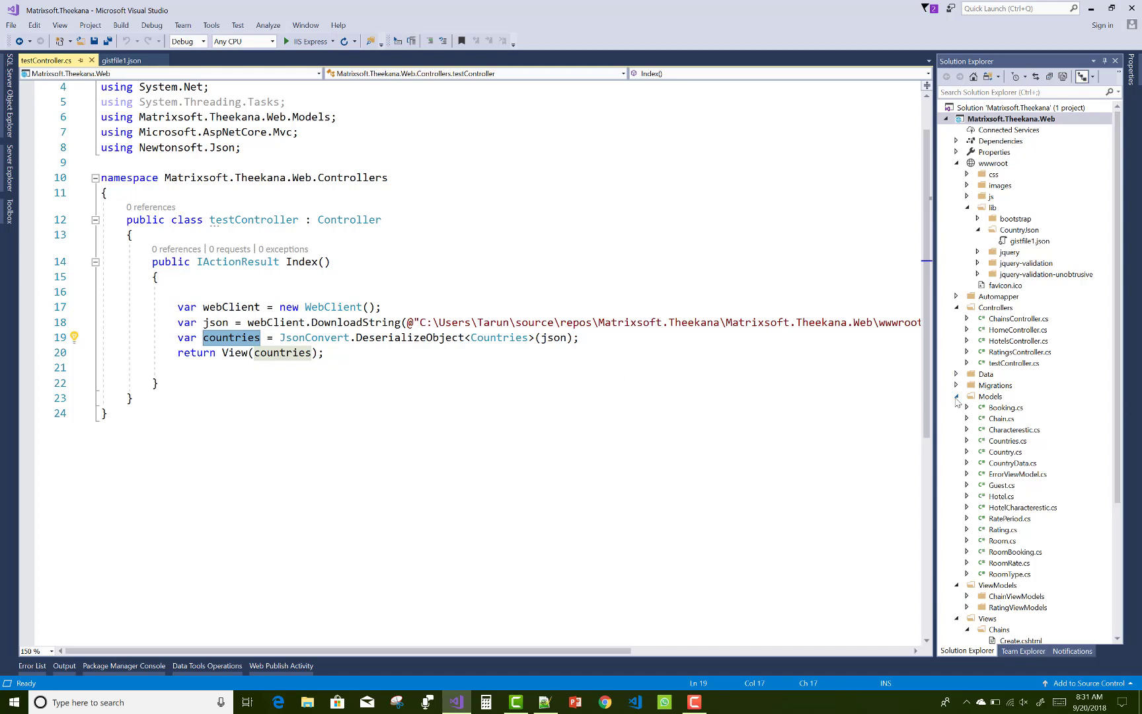
# Collapse the Models and Chains folders and expand the test views folder
pyautogui.click(957, 398)
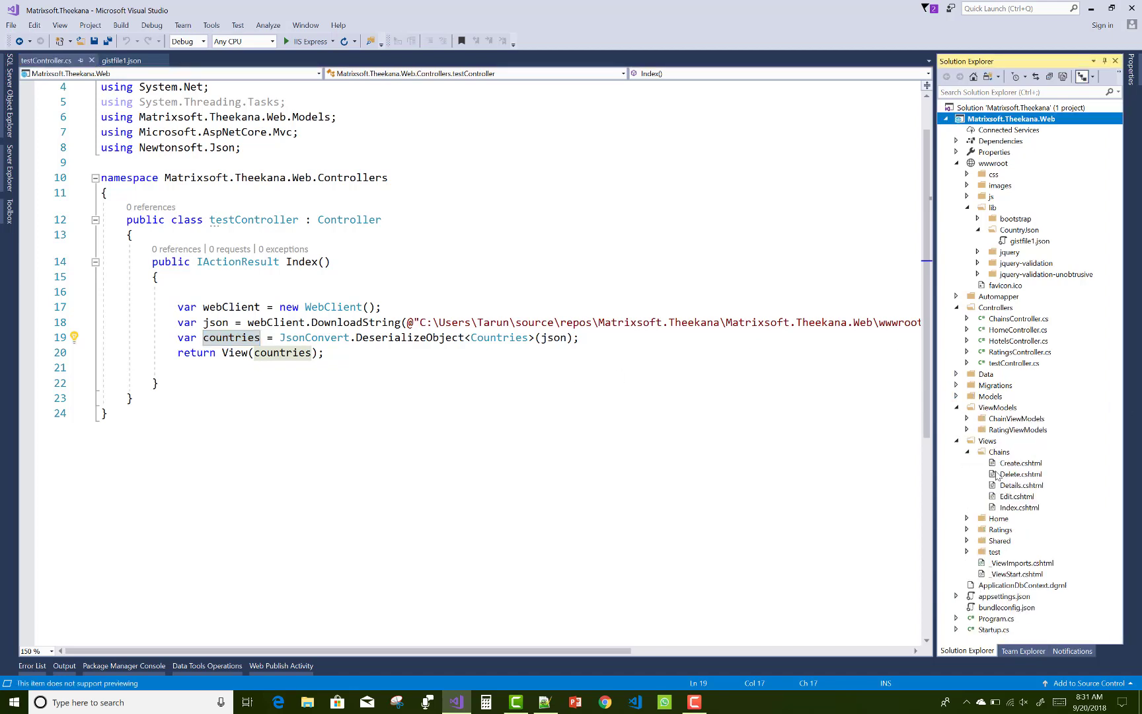
pyautogui.click(967, 453)
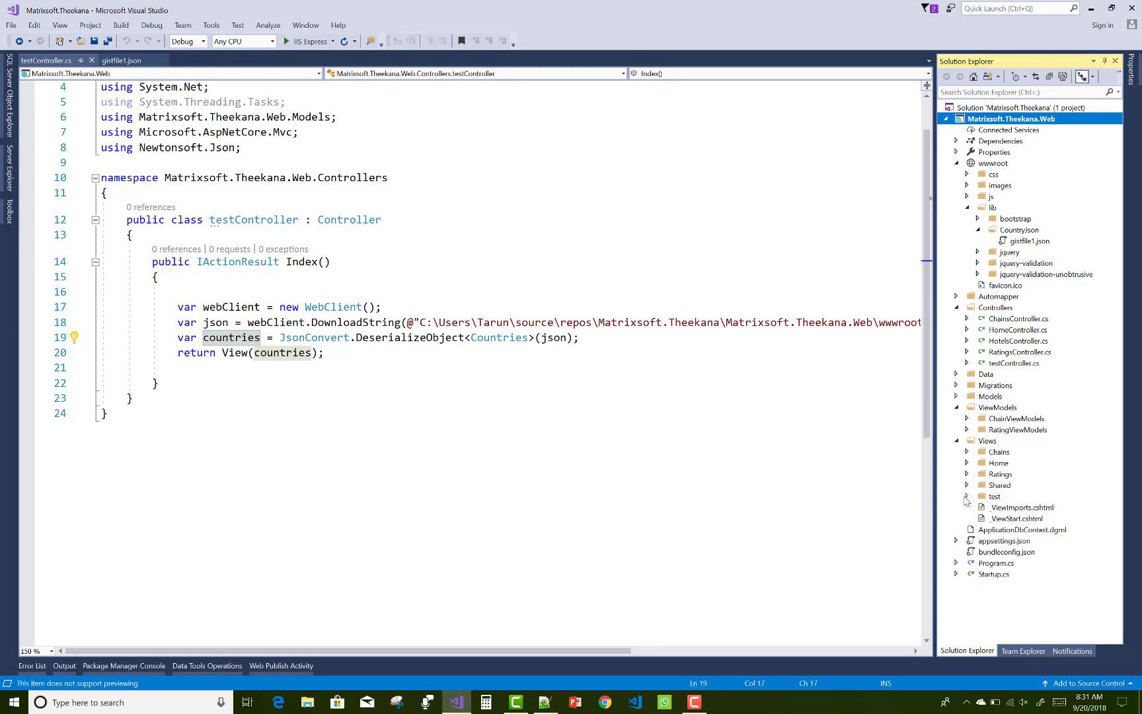
pyautogui.click(968, 496)
# Open test Index.cshtml, highlight its Countries model and country loop, then run IIS Express
pyautogui.doubleClick(1020, 508)
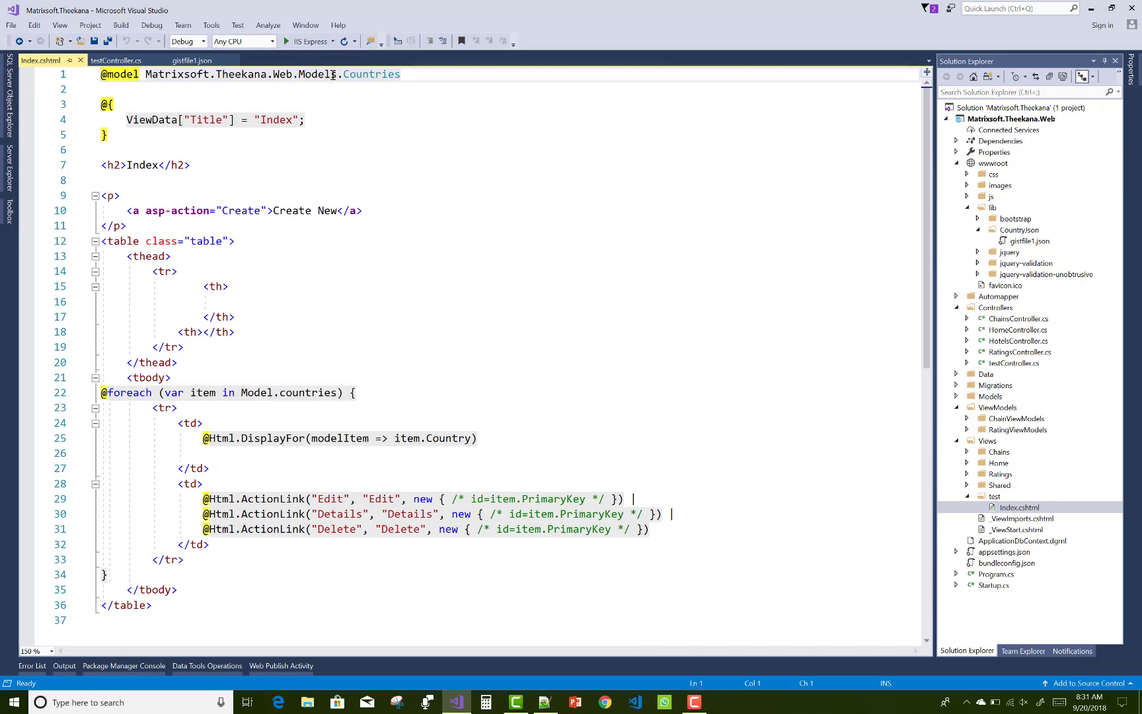
pyautogui.moveTo(406, 74); pyautogui.dragTo(93, 79)
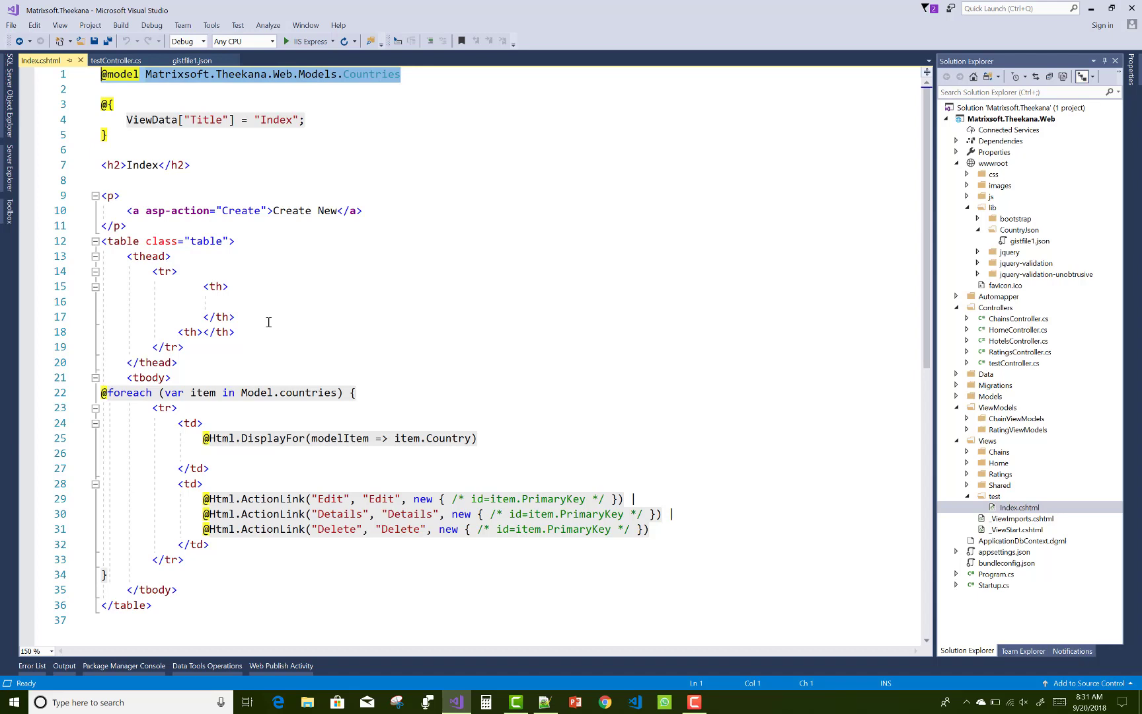
pyautogui.moveTo(339, 393); pyautogui.dragTo(102, 393)
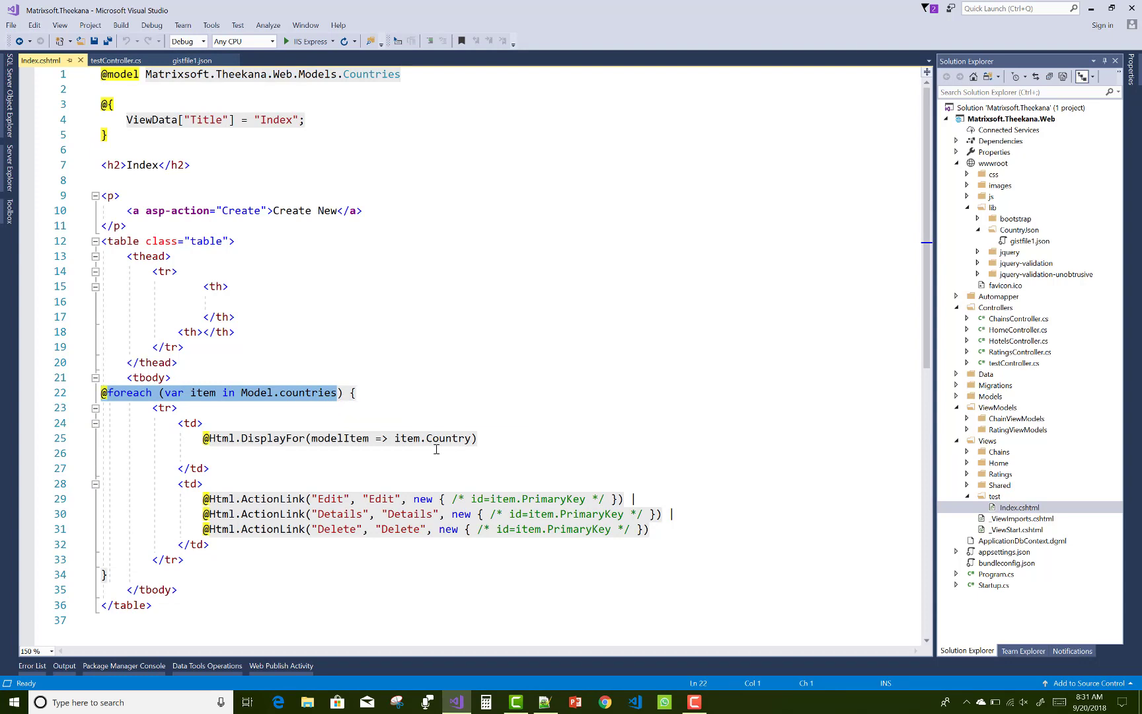
pyautogui.moveTo(481, 441); pyautogui.dragTo(202, 439)
pyautogui.hotkey('ctrl', 'c')
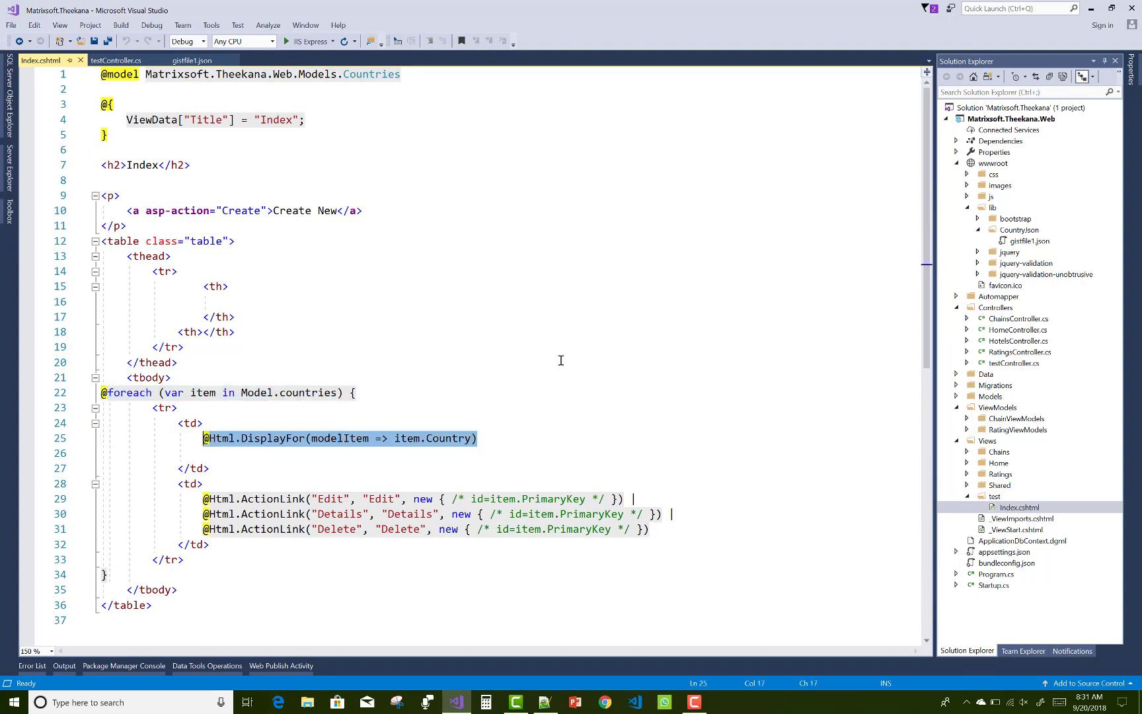
pyautogui.click(301, 42)
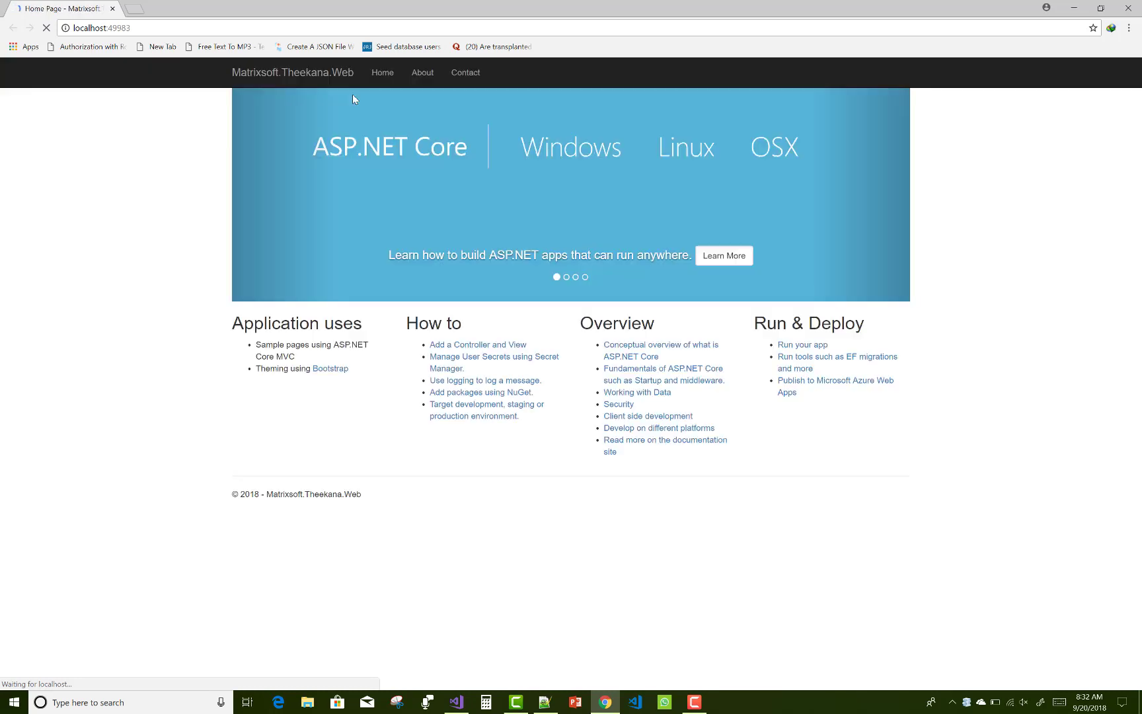
# Go to localhost:49983/test/index to show the country list
pyautogui.click(185, 29)
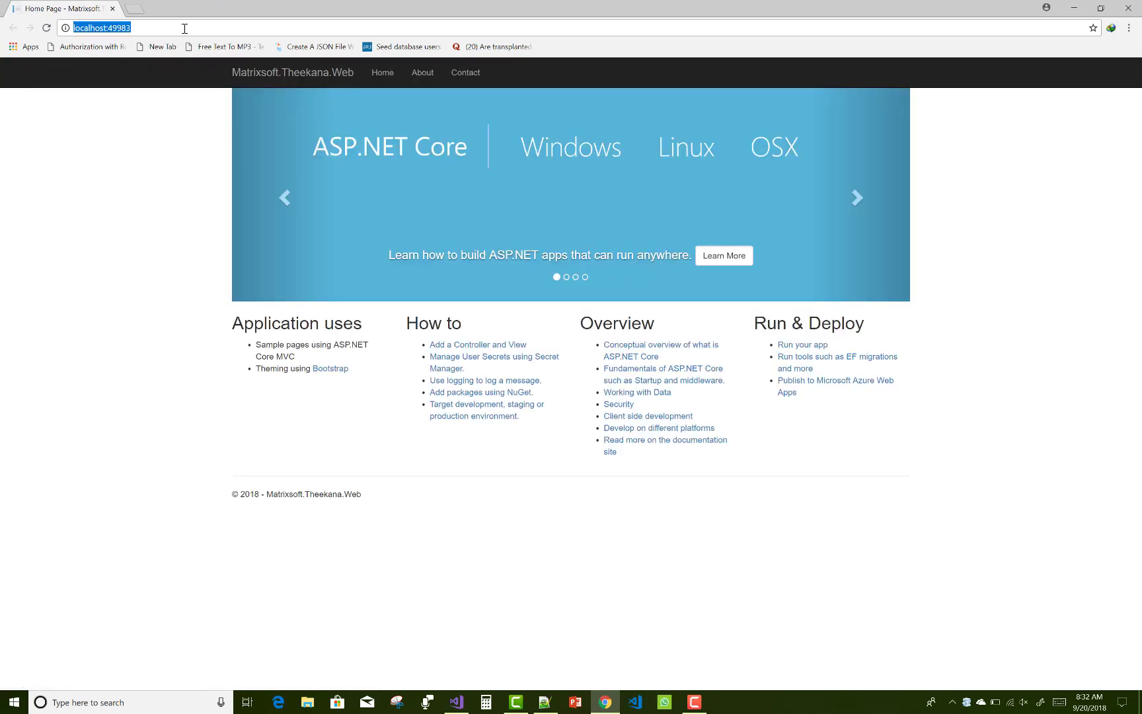
pyautogui.write('/test')
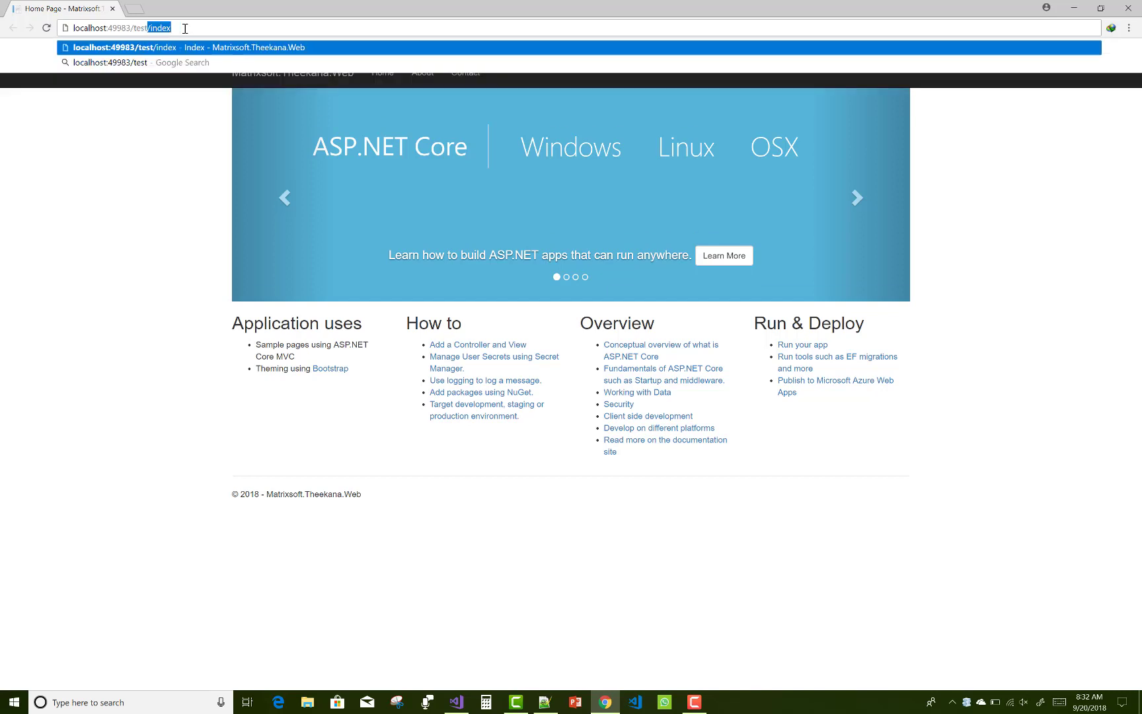
pyautogui.write('/index')
pyautogui.press('Return')
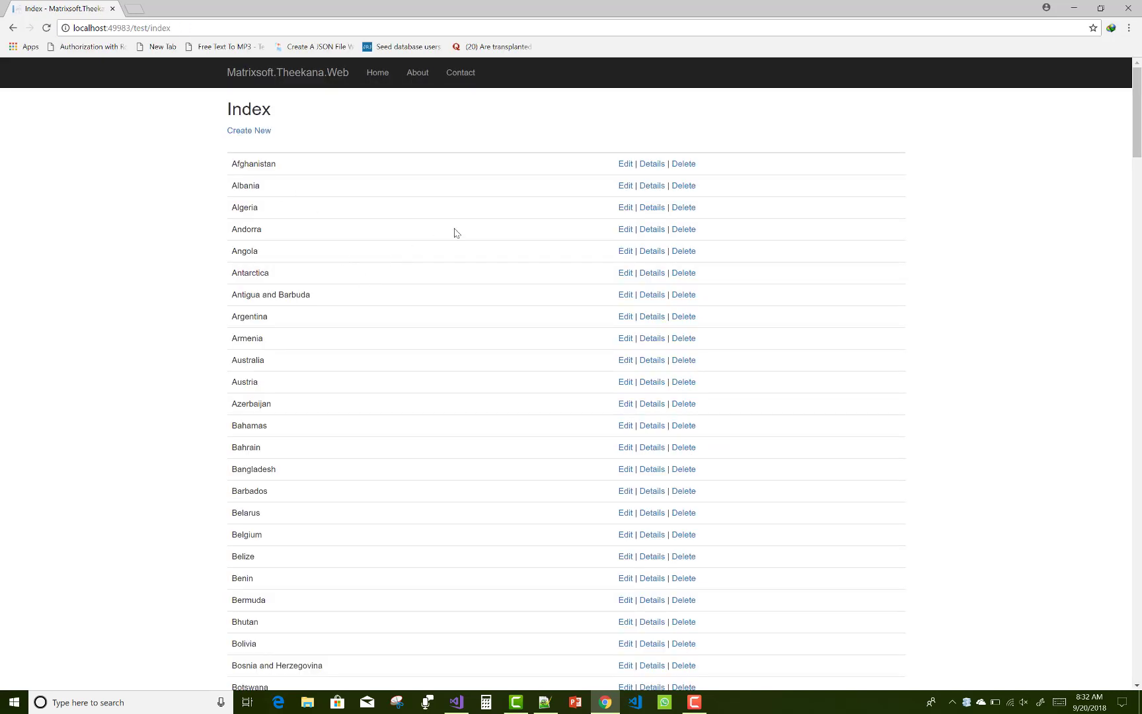
pyautogui.scroll(-1, 461, 237)
pyautogui.scroll(-8, 460, 236)
pyautogui.scroll(-10, 460, 237)
pyautogui.scroll(-2, 458, 238)
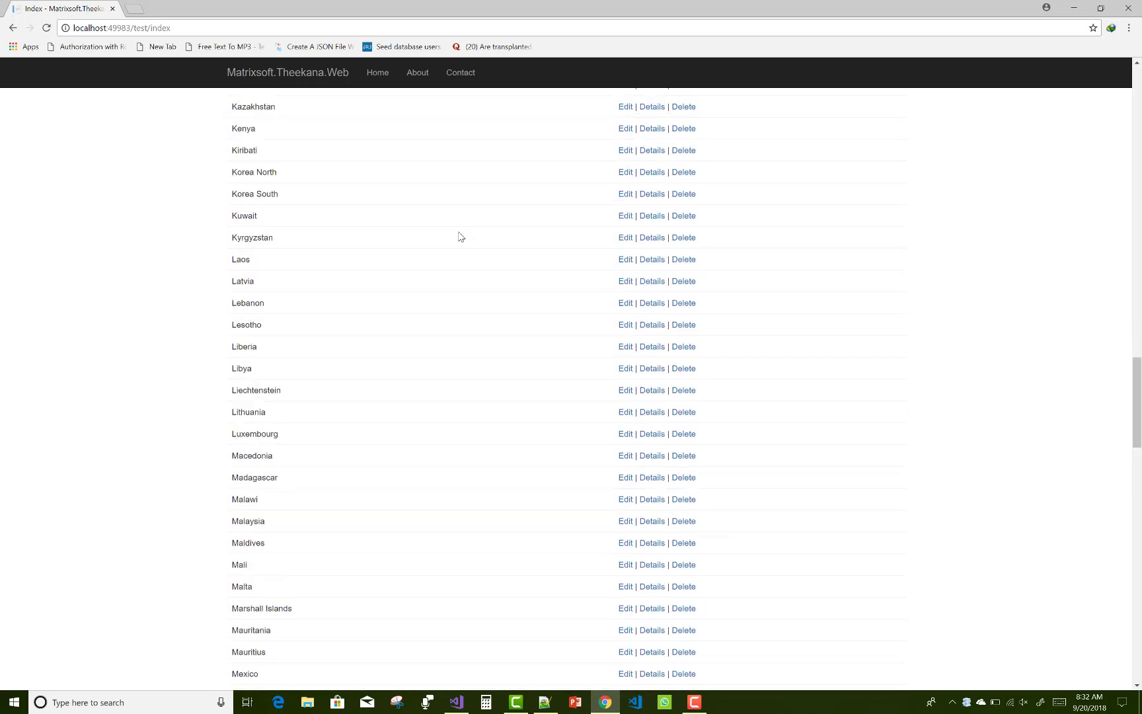
pyautogui.scroll(10, 458, 237)
pyautogui.scroll(7, 452, 256)
pyautogui.scroll(6, 451, 257)
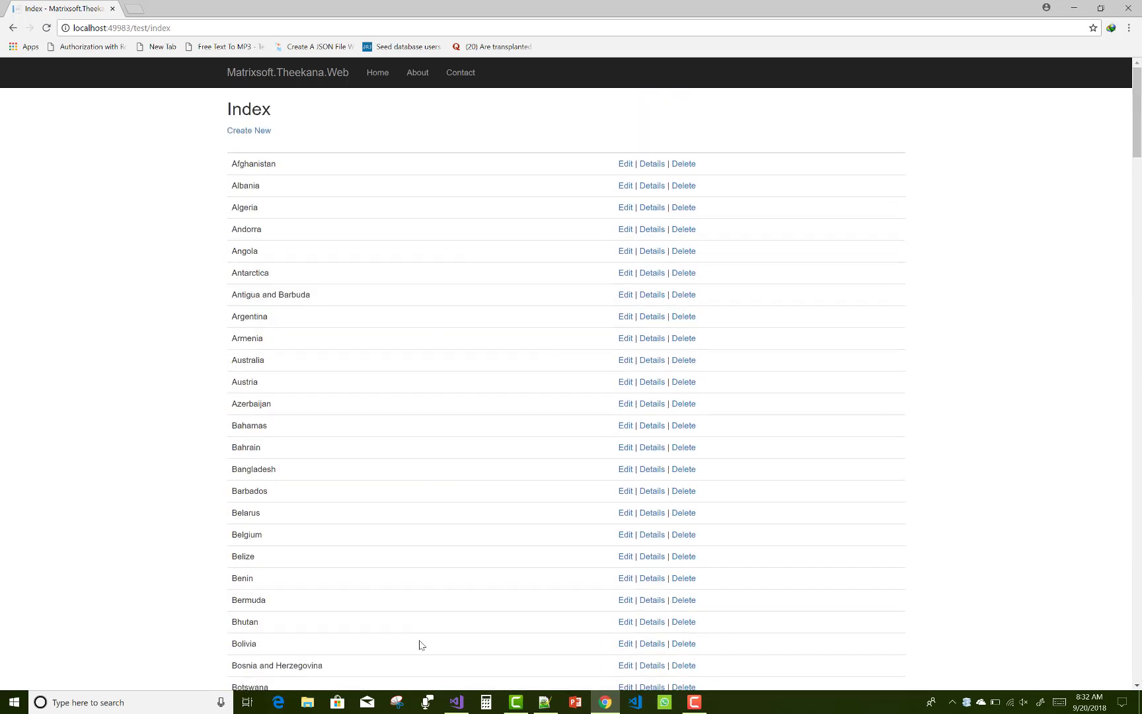
# Duplicate the item.Country display line as item.States in Index.cshtml and save
pyautogui.click(456, 702)
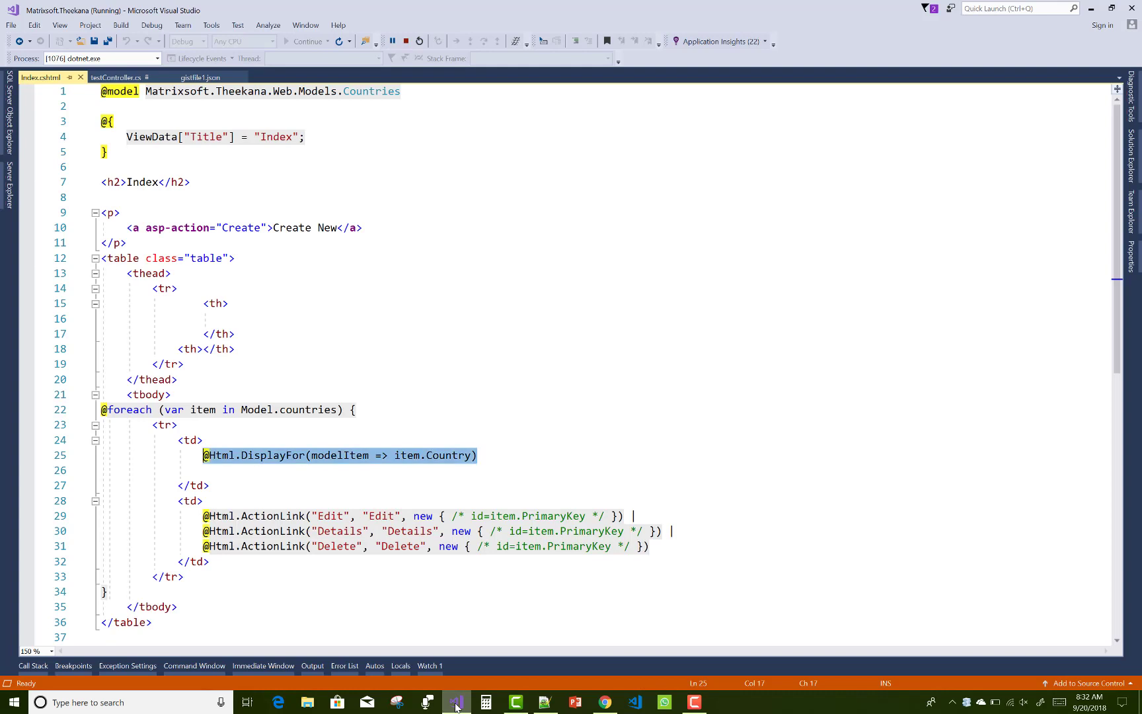
pyautogui.click(499, 456)
pyautogui.press('Return')
pyautogui.hotkey('ctrl', 'v')
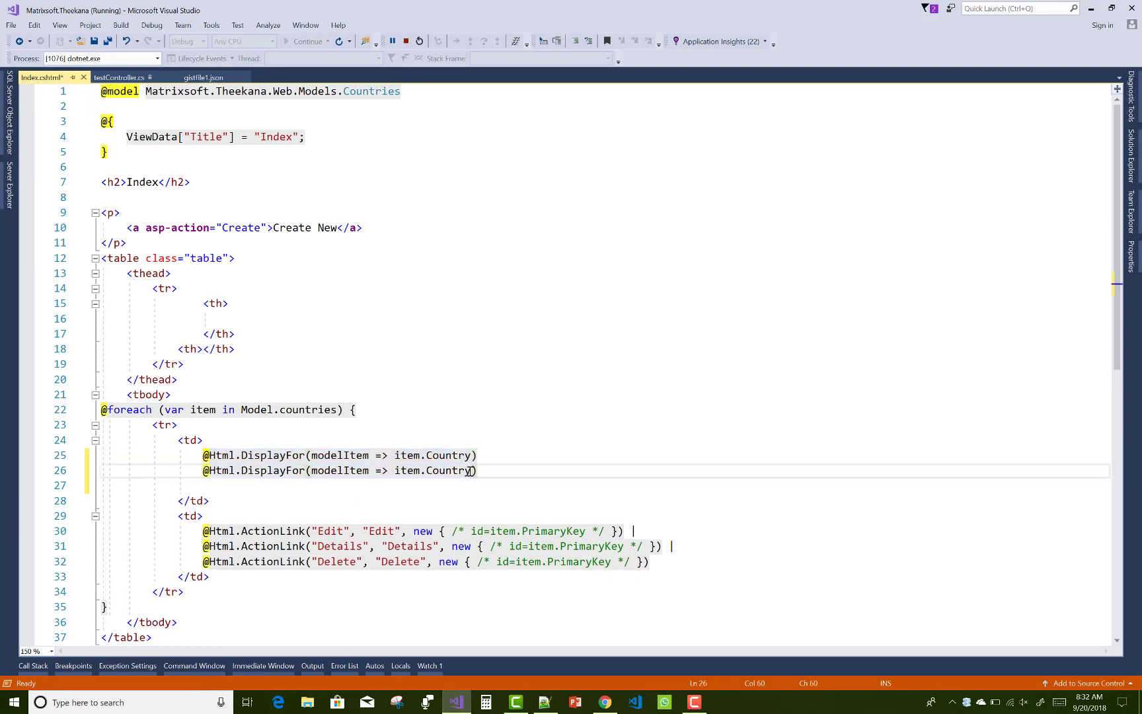
pyautogui.press('Left')
pyautogui.press('BackSpace')
pyautogui.press('BackSpace')
pyautogui.press('BackSpace')
pyautogui.press('BackSpace')
pyautogui.press('BackSpace')
pyautogui.press('BackSpace')
pyautogui.press('BackSpace')
pyautogui.press('BackSpace')
pyautogui.write('.')
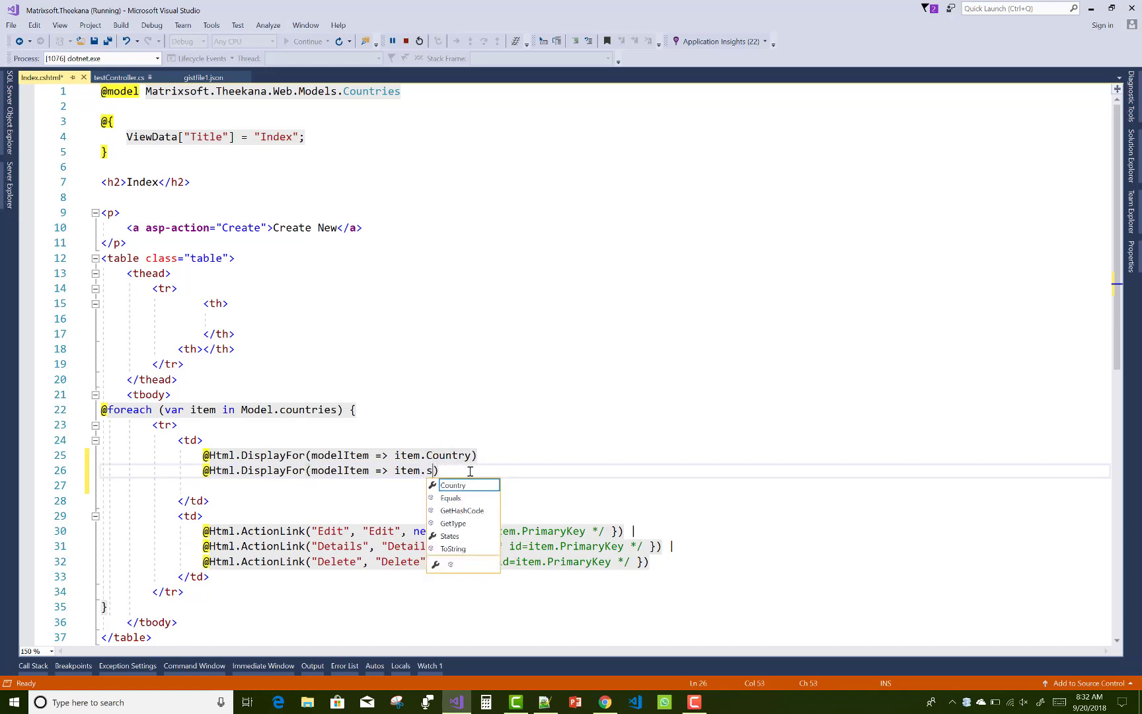
pyautogui.write('states')
pyautogui.press('Tab')
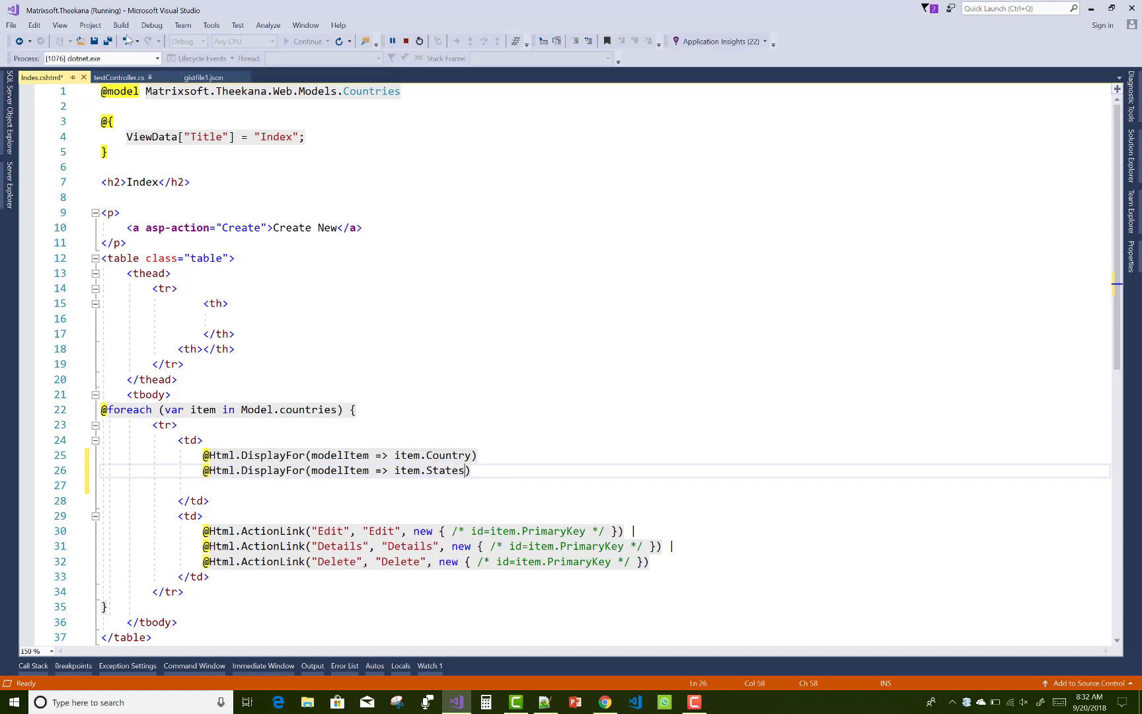
pyautogui.click(107, 41)
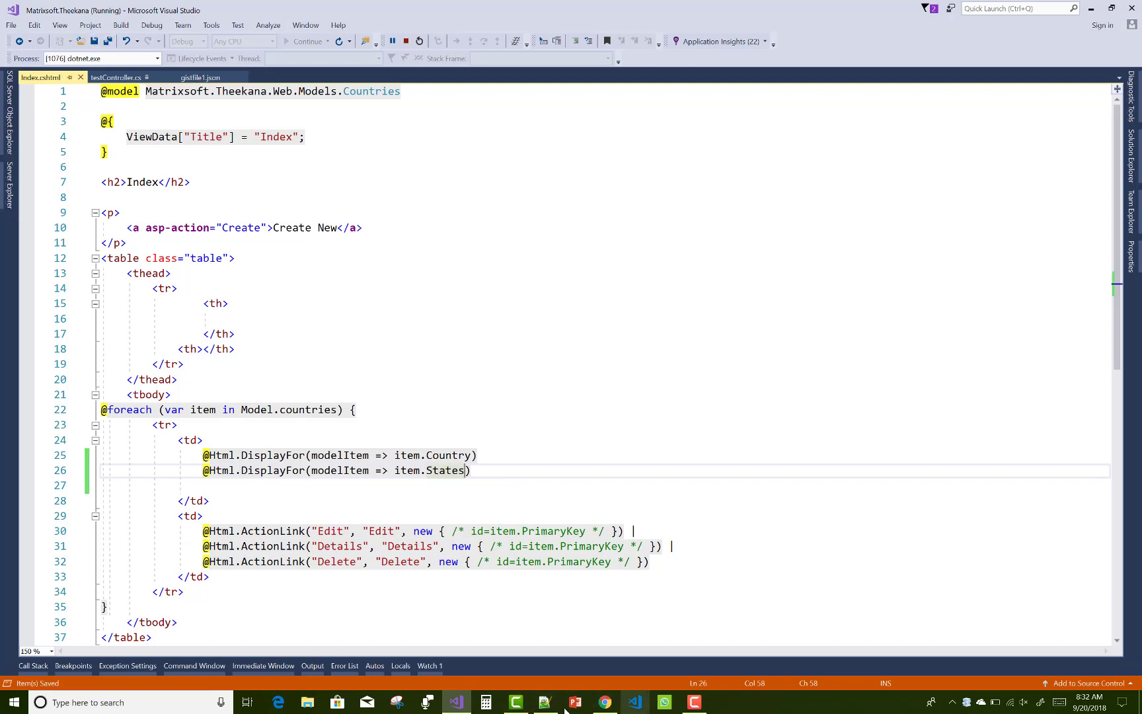
# Reload the test Index page, check Afghanistan's states, and close Chrome
pyautogui.click(605, 703)
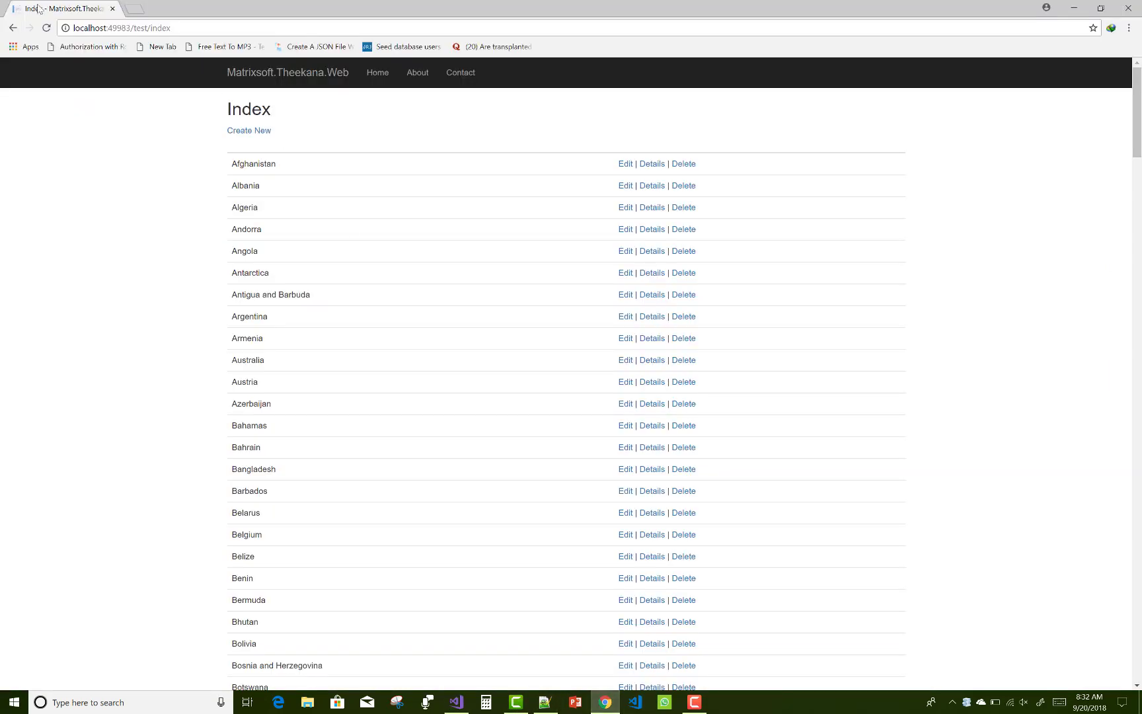
pyautogui.click(46, 28)
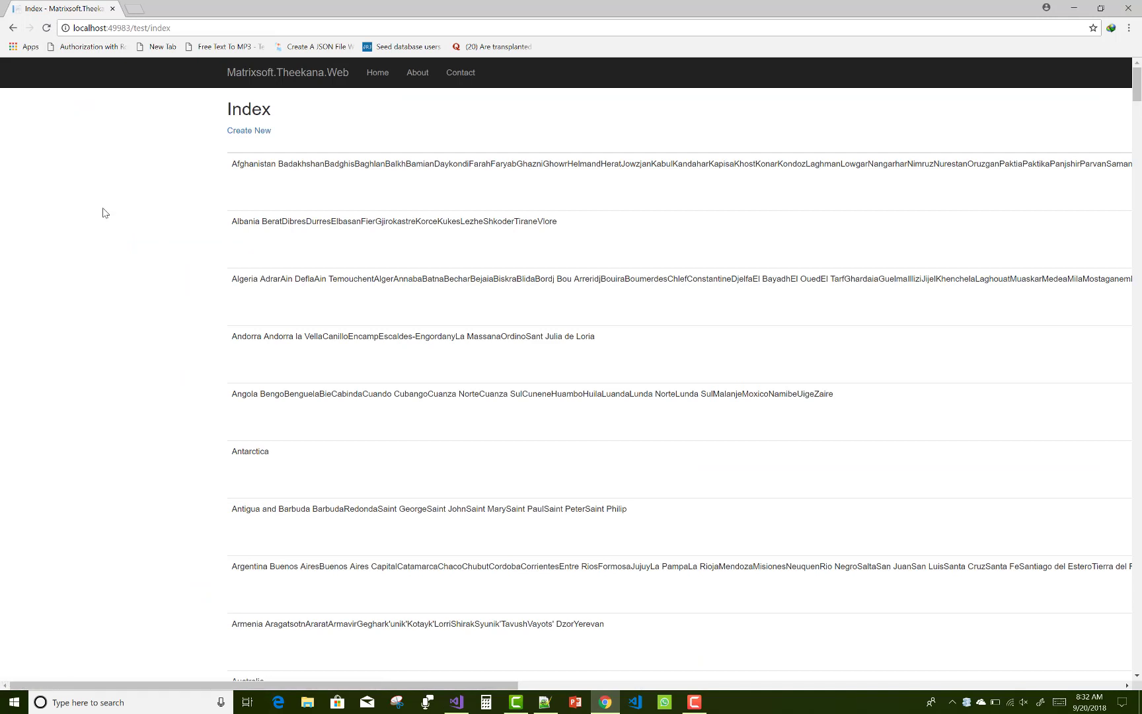
pyautogui.moveTo(233, 164)
pyautogui.mouseDown()
pyautogui.moveTo(736, 237)
pyautogui.moveTo(851, 189)
pyautogui.mouseUp()
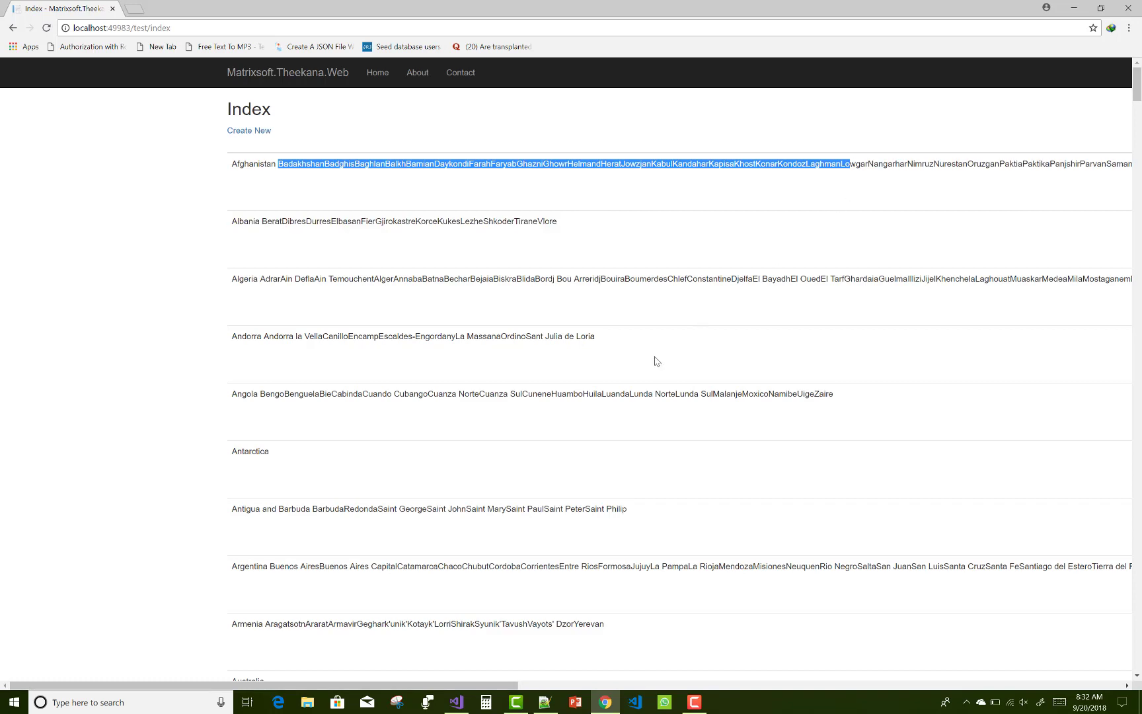
pyautogui.scroll(-5, 489, 421)
pyautogui.scroll(2, 489, 420)
pyautogui.scroll(3, 489, 421)
pyautogui.click(1131, 13)
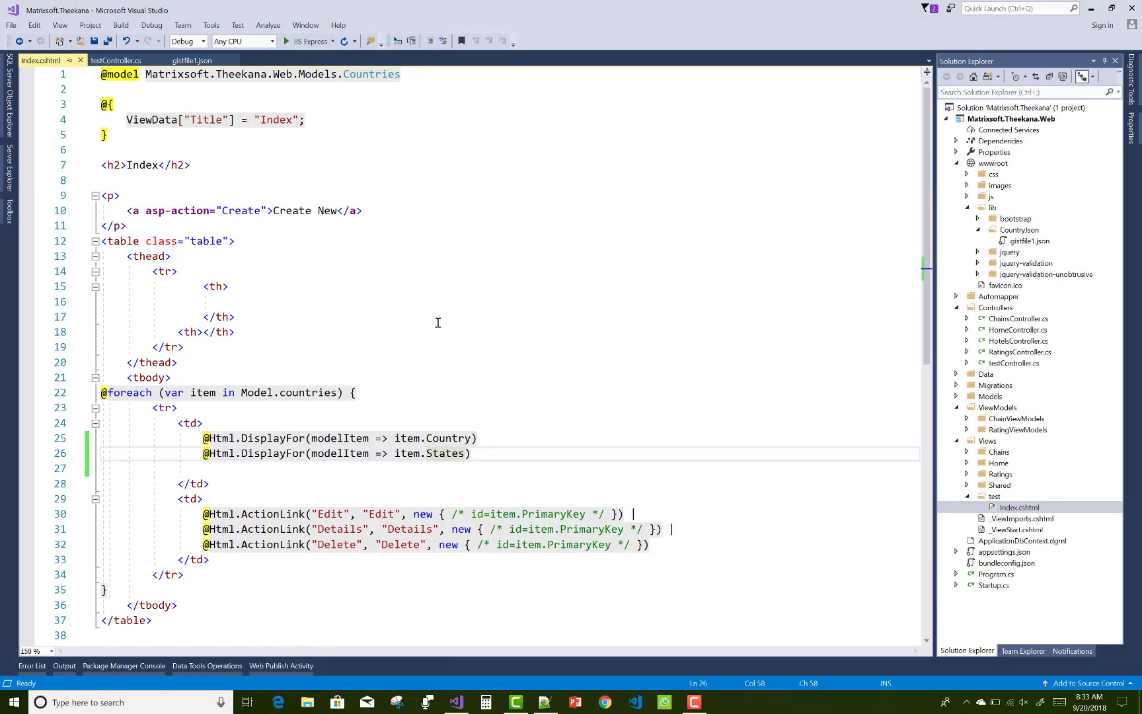